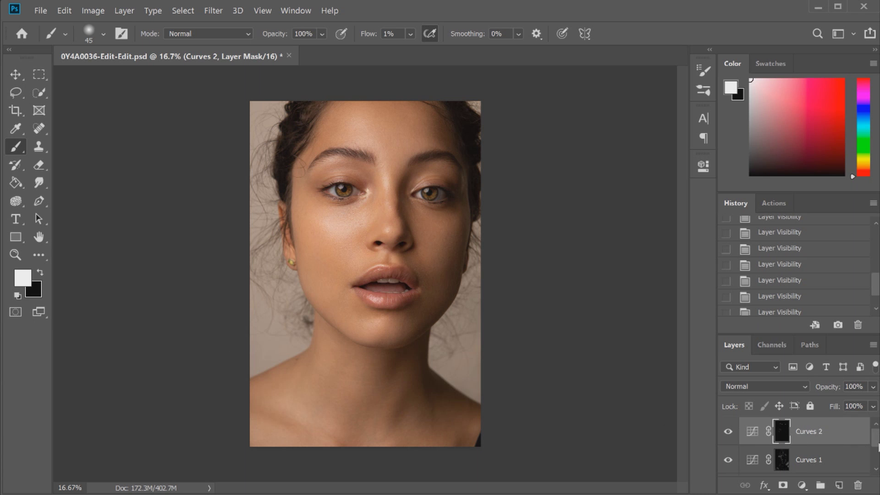
Step: Add a Black & White adjustment layer above Curves 2, set its blending mode to Luminosity, and compare the image with and without it
{"action": "scroll", "coordinate": [790, 426], "scroll_direction": "down", "scroll_amount": 5}
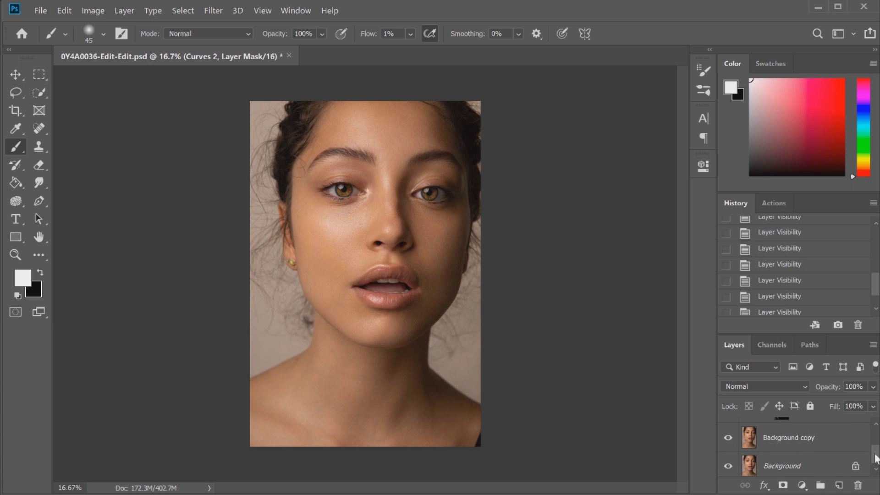
{"action": "left_click_drag", "start_coordinate": [876, 460], "coordinate": [876, 439]}
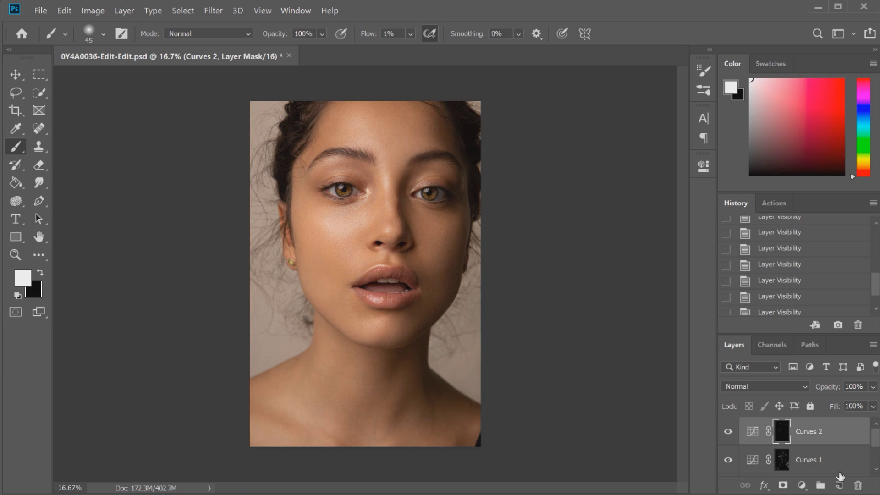
{"action": "left_click", "coordinate": [802, 487]}
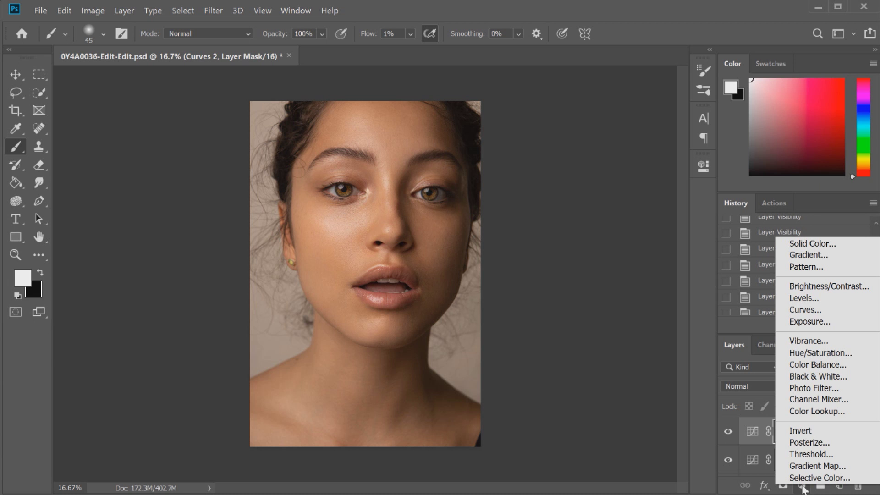
{"action": "left_click", "coordinate": [799, 377]}
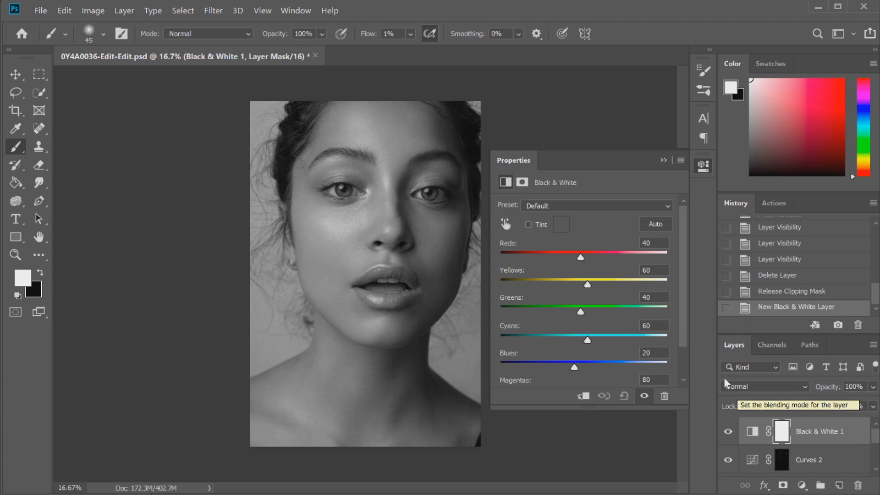
{"action": "left_click", "coordinate": [748, 386]}
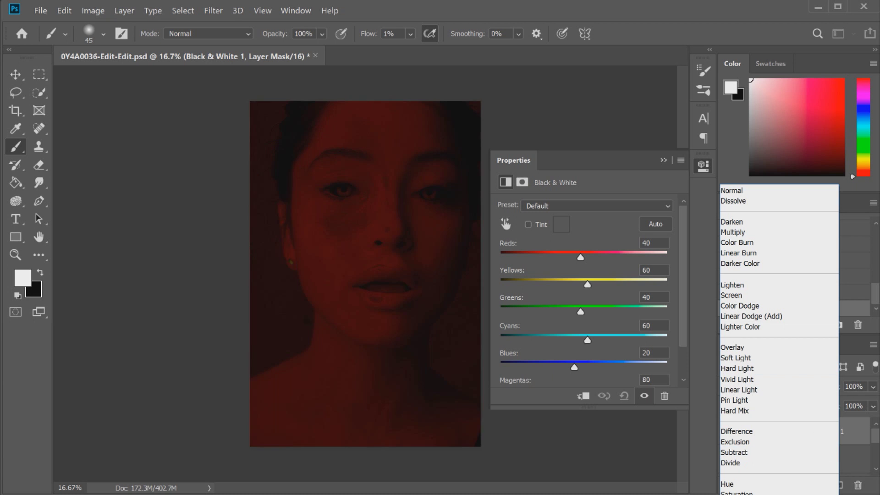
{"action": "key", "text": "Return"}
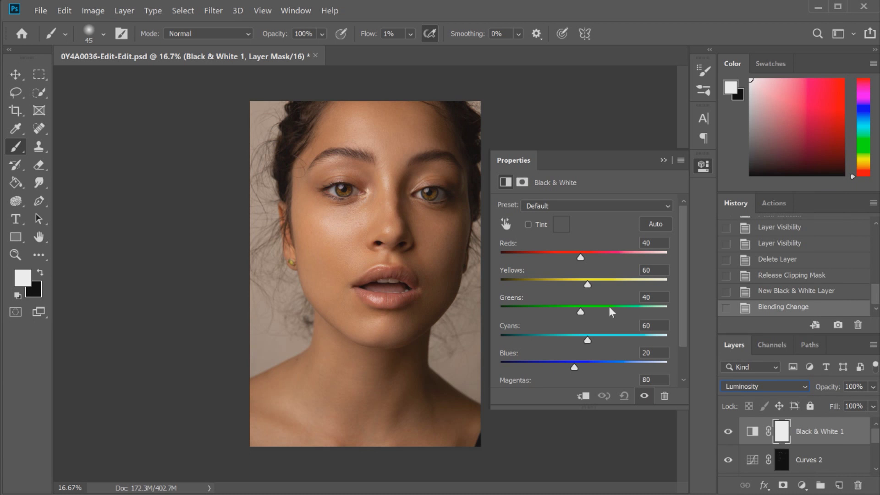
{"action": "left_click", "coordinate": [728, 432]}
{"action": "left_click", "coordinate": [728, 432]}
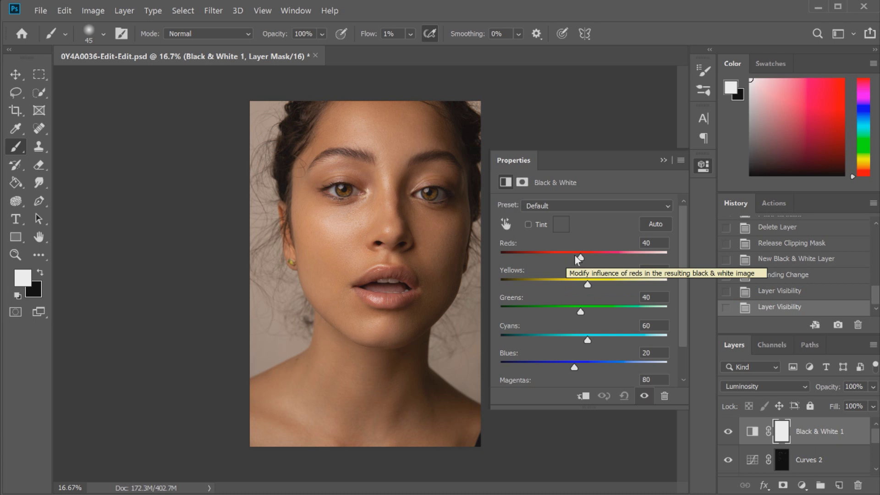
Step: Set the Black & White layer's Reds to -12 and Yellows to 31, then compare the skin tones with the layer off and on
{"action": "left_click_drag", "start_coordinate": [581, 260], "coordinate": [562, 251]}
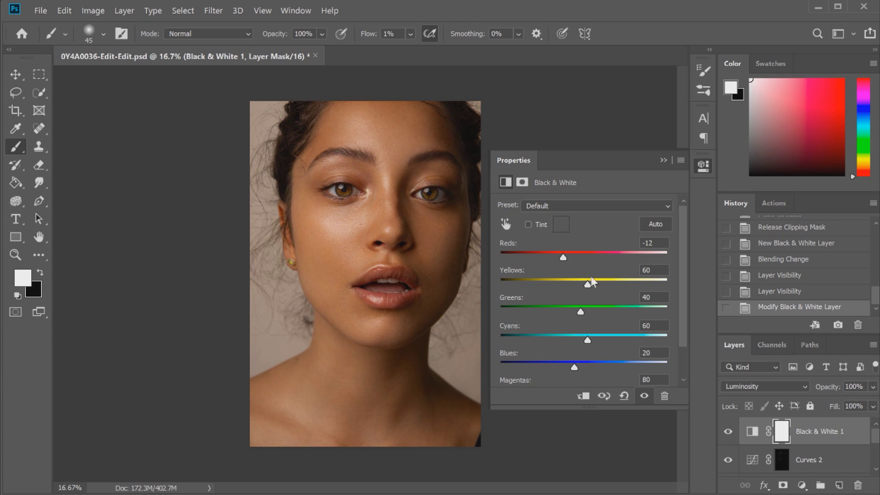
{"action": "mouse_move", "coordinate": [586, 285]}
{"action": "left_mouse_down"}
{"action": "mouse_move", "coordinate": [573, 287]}
{"action": "mouse_move", "coordinate": [580, 286]}
{"action": "left_mouse_up"}
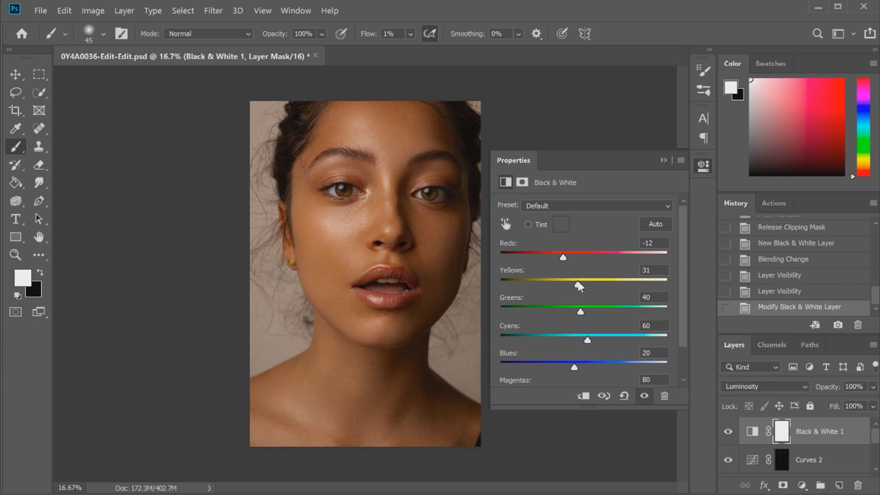
{"action": "left_click", "coordinate": [704, 167]}
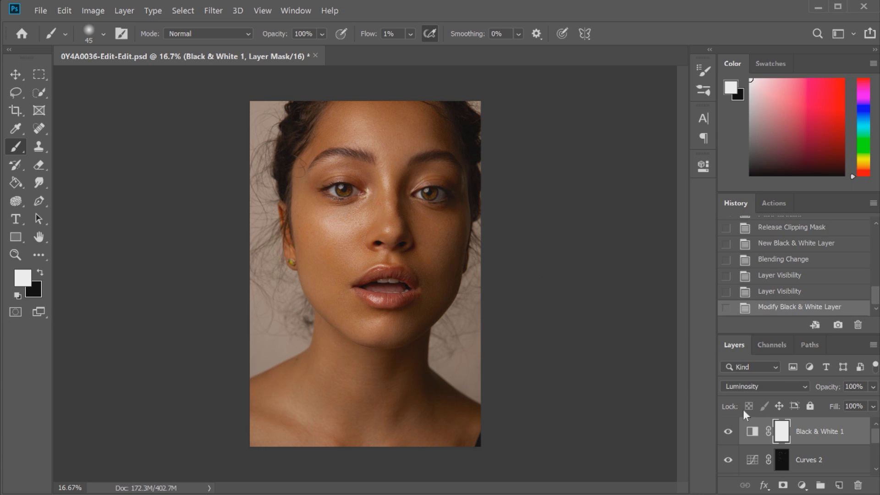
{"action": "left_click", "coordinate": [728, 431]}
{"action": "left_click", "coordinate": [727, 431]}
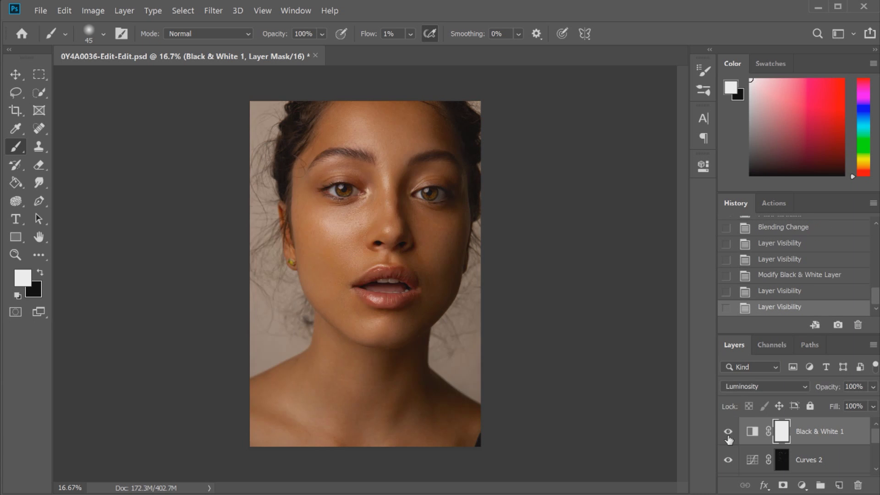
{"action": "left_click", "coordinate": [728, 436]}
{"action": "left_click", "coordinate": [728, 433]}
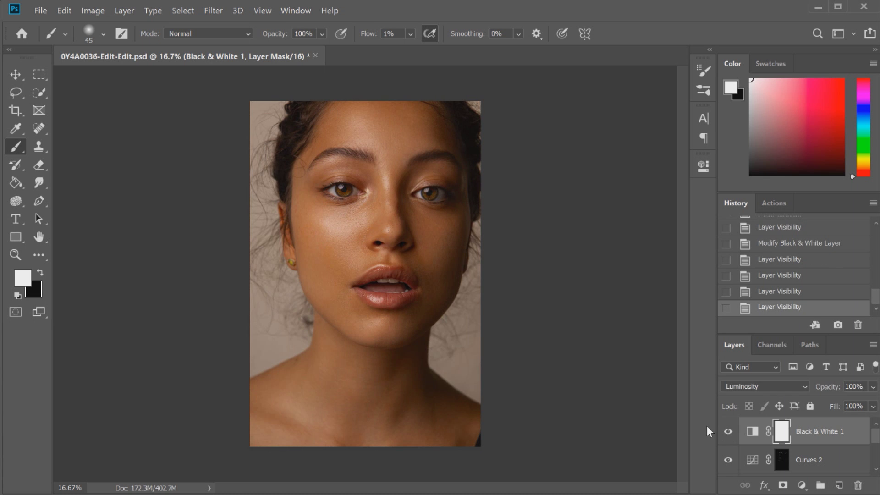
Step: Add a second Black & White adjustment layer at 10% opacity and compare the image with it hidden and shown
{"action": "left_click", "coordinate": [806, 489]}
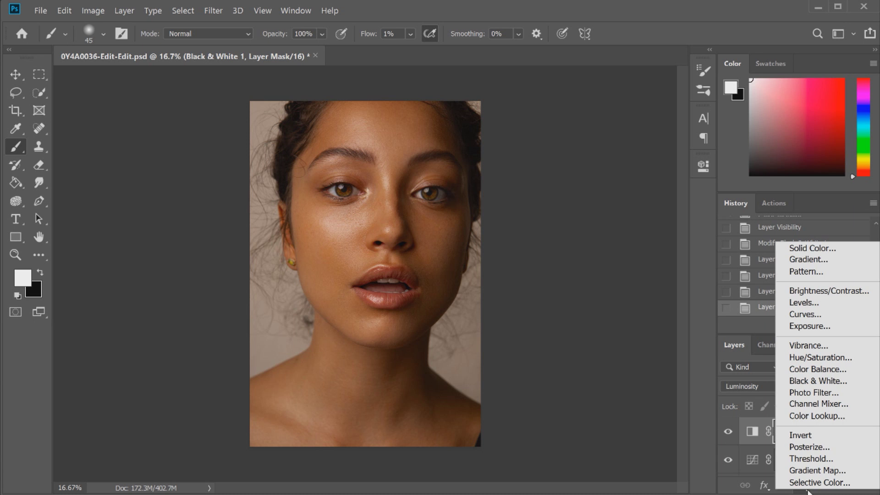
{"action": "left_click", "coordinate": [807, 383]}
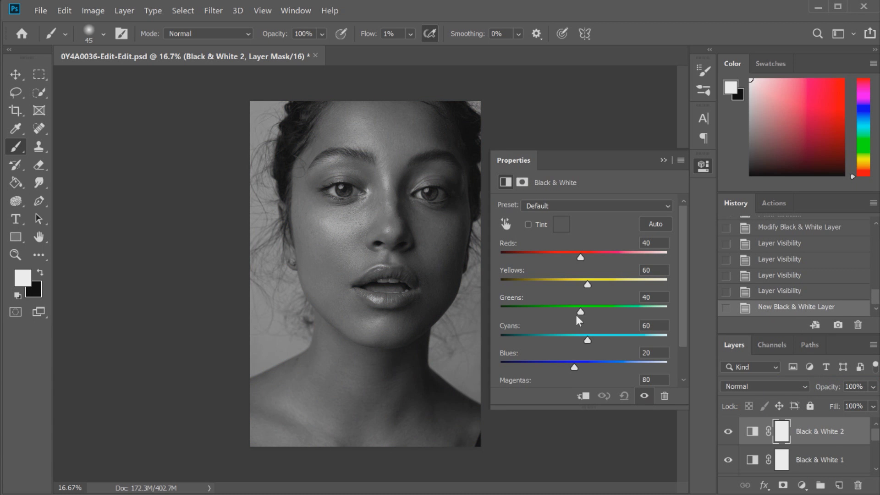
{"action": "left_click", "coordinate": [873, 391]}
{"action": "left_click_drag", "start_coordinate": [872, 402], "coordinate": [814, 404]}
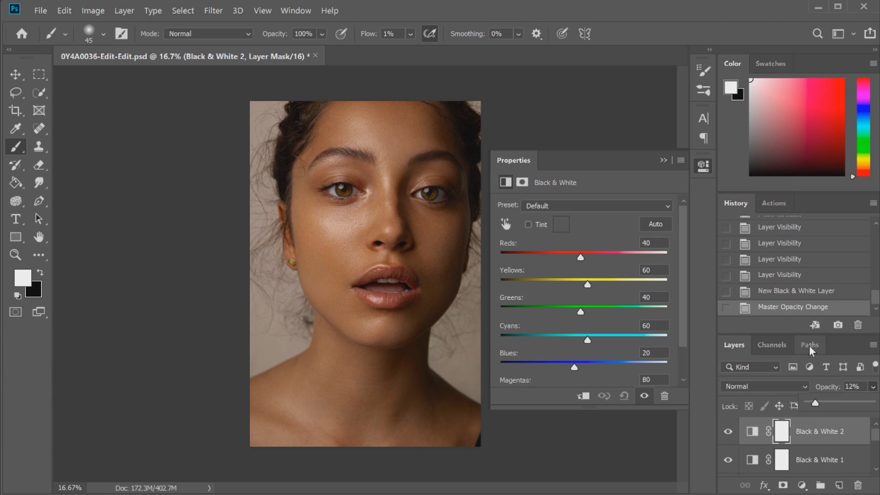
{"action": "key", "text": "Down"}
{"action": "key", "text": "Down"}
{"action": "left_click", "coordinate": [704, 170]}
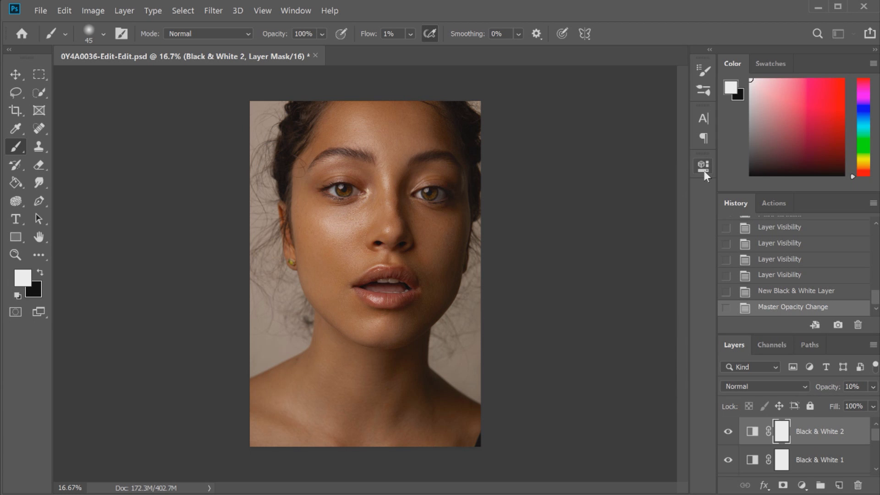
{"action": "left_click", "coordinate": [728, 431]}
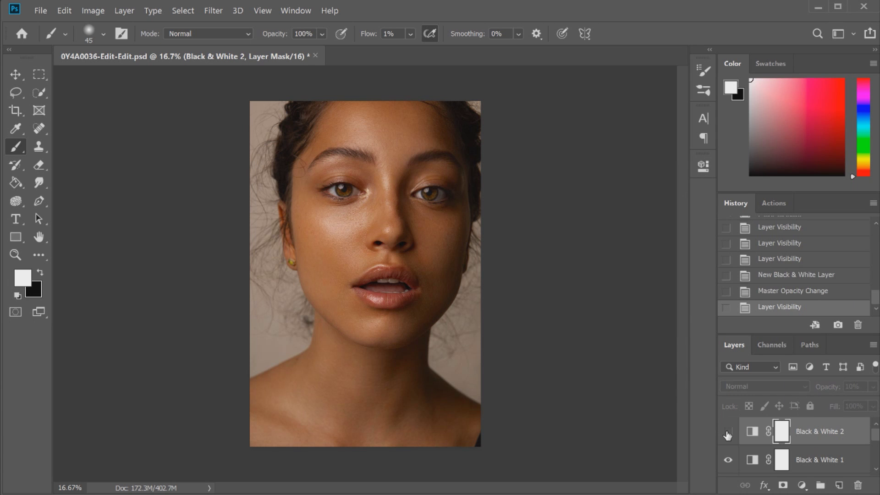
{"action": "left_click", "coordinate": [728, 431]}
{"action": "left_click", "coordinate": [728, 432]}
{"action": "left_click", "coordinate": [728, 432]}
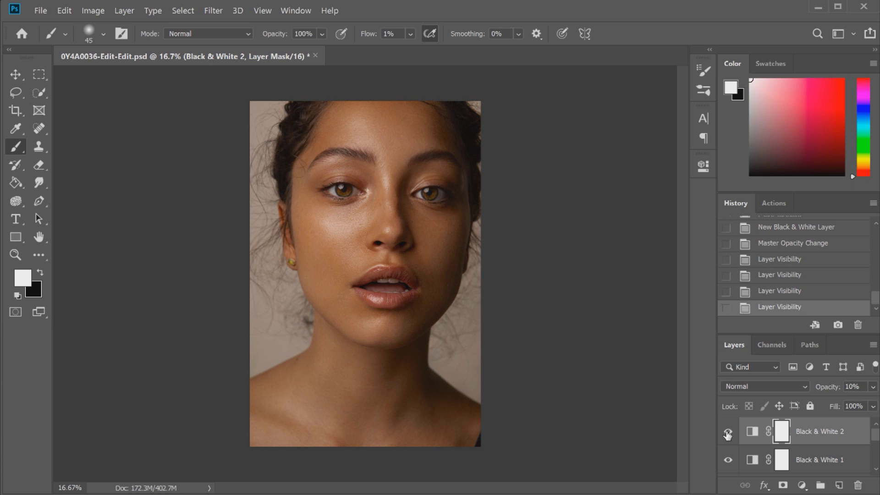
Step: Add a Selective Color layer with the Reds' Magenta at -15% and Yellow at -26%, and compare the image with and without it
{"action": "left_click", "coordinate": [801, 485]}
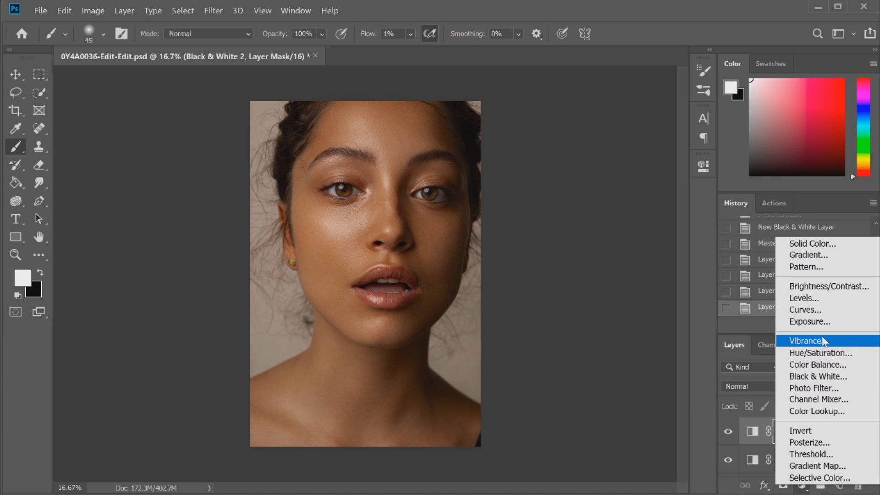
{"action": "left_click", "coordinate": [805, 477]}
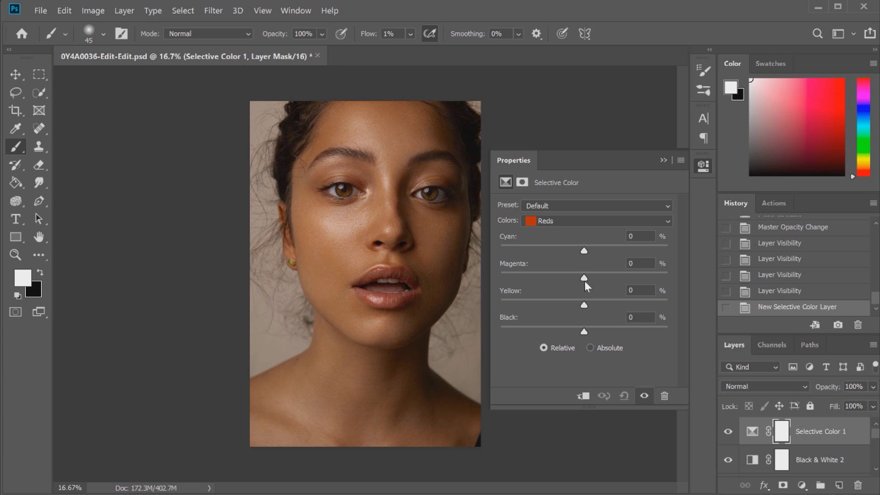
{"action": "left_click_drag", "start_coordinate": [583, 278], "coordinate": [569, 308]}
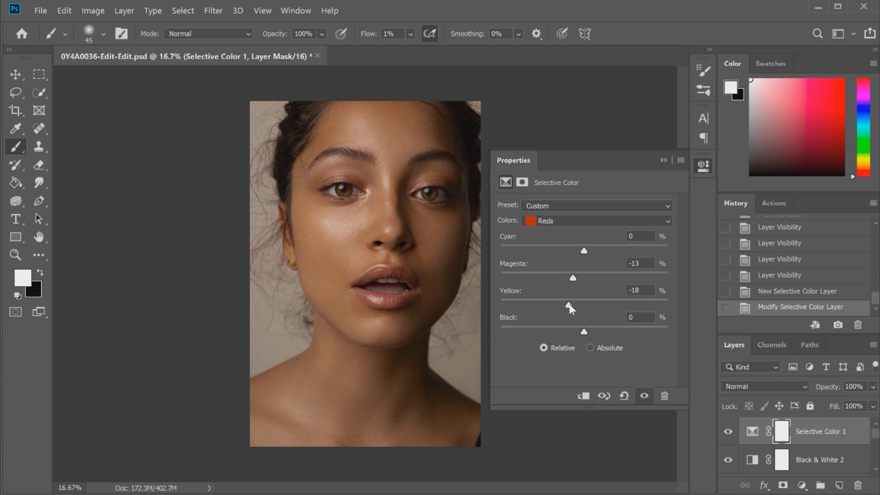
{"action": "left_click_drag", "start_coordinate": [570, 308], "coordinate": [568, 308]}
{"action": "left_click_drag", "start_coordinate": [567, 309], "coordinate": [563, 306]}
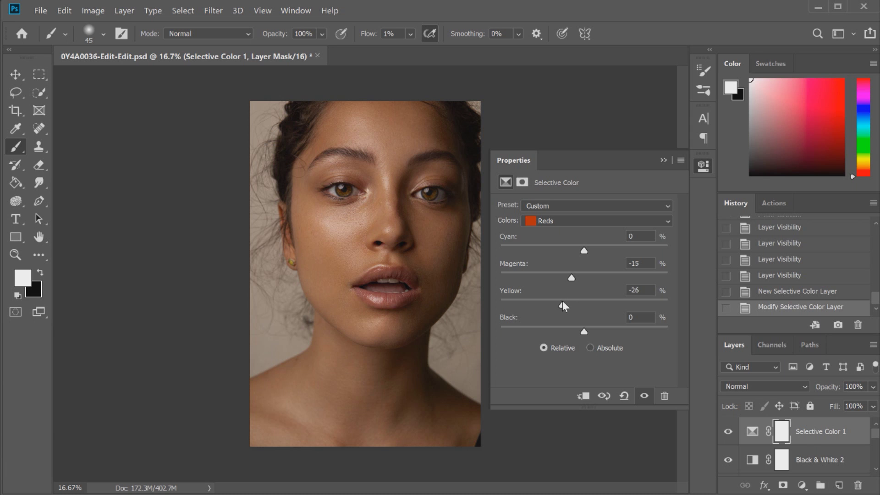
{"action": "left_click", "coordinate": [703, 166]}
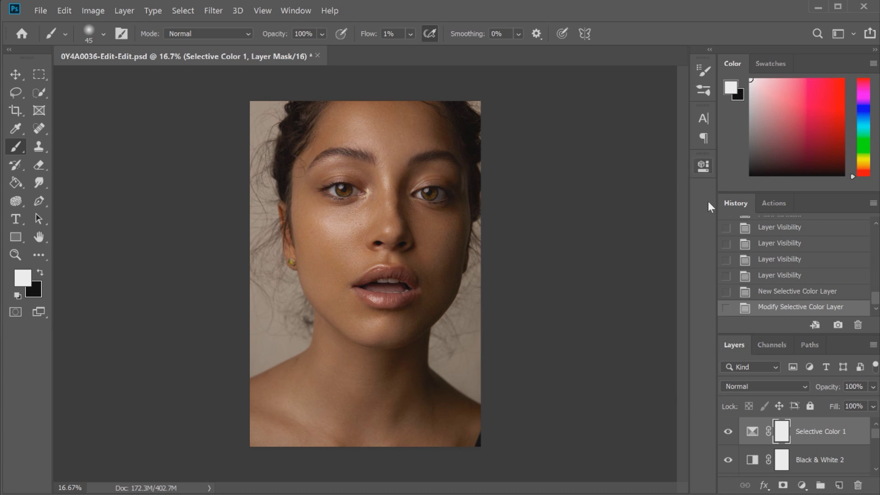
{"action": "left_click", "coordinate": [727, 432]}
{"action": "left_click", "coordinate": [726, 432]}
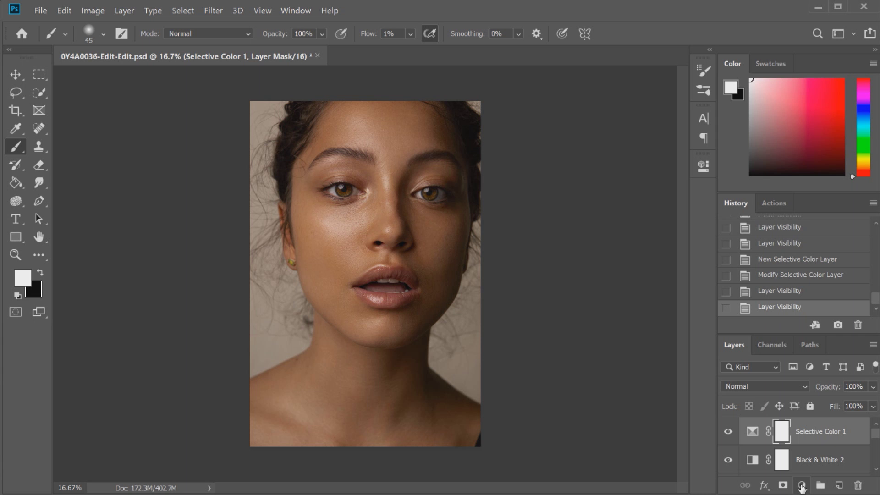
Step: Load the RGB channel's luminosity as a selection of the portrait's highlights and return to the layers
{"action": "right_click", "coordinate": [767, 348]}
{"action": "left_click", "coordinate": [770, 346]}
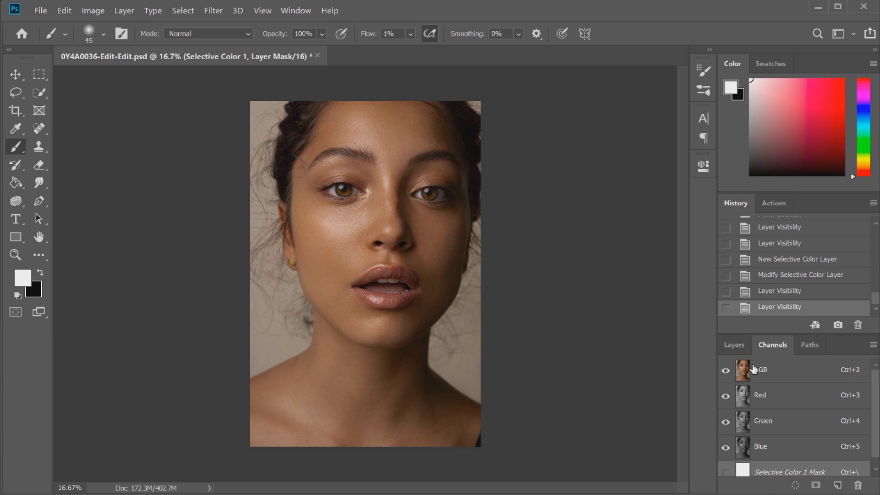
{"action": "left_click_drag", "start_coordinate": [754, 369], "coordinate": [764, 378]}
{"action": "left_click", "coordinate": [764, 377], "text": "ctrl"}
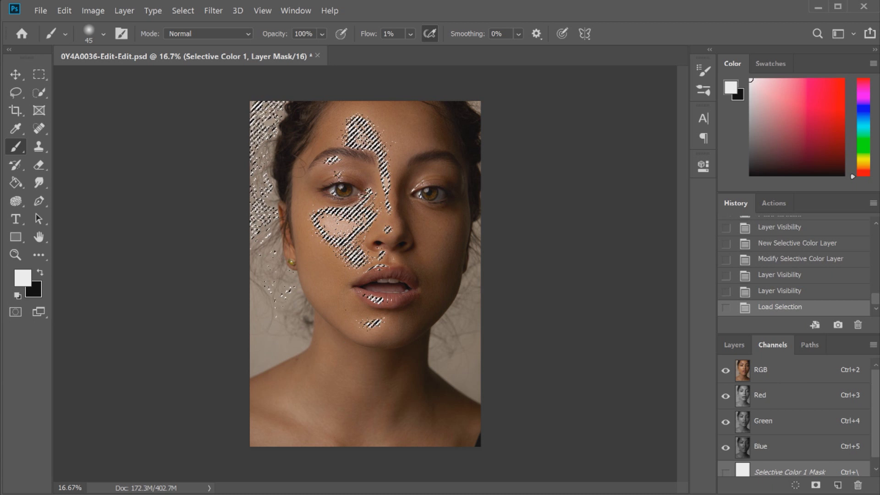
{"action": "left_click", "coordinate": [734, 344]}
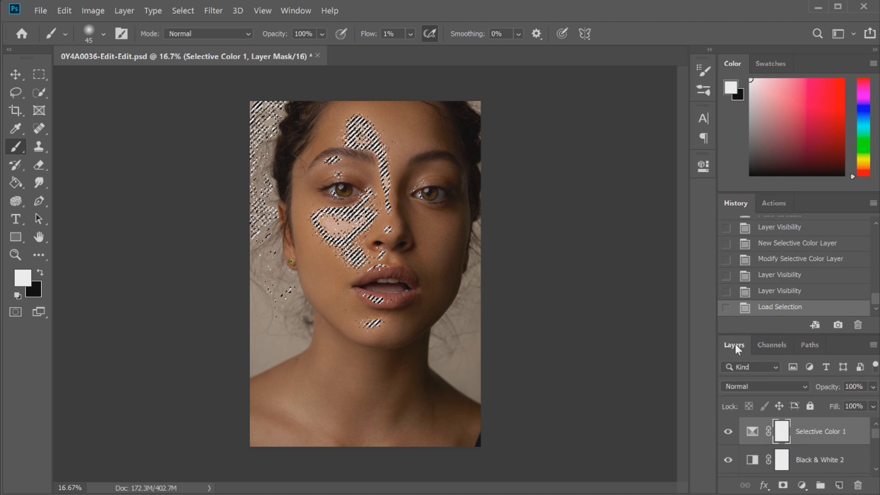
Step: Add a Levels adjustment layer masked by the selection, with the white input at 215 and midtones at 1.17, and compare its effect
{"action": "left_click", "coordinate": [803, 485]}
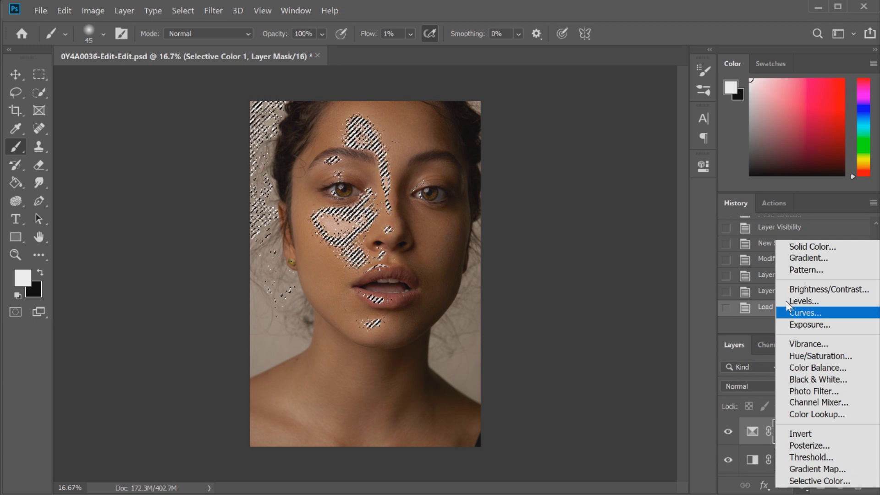
{"action": "left_click", "coordinate": [804, 301]}
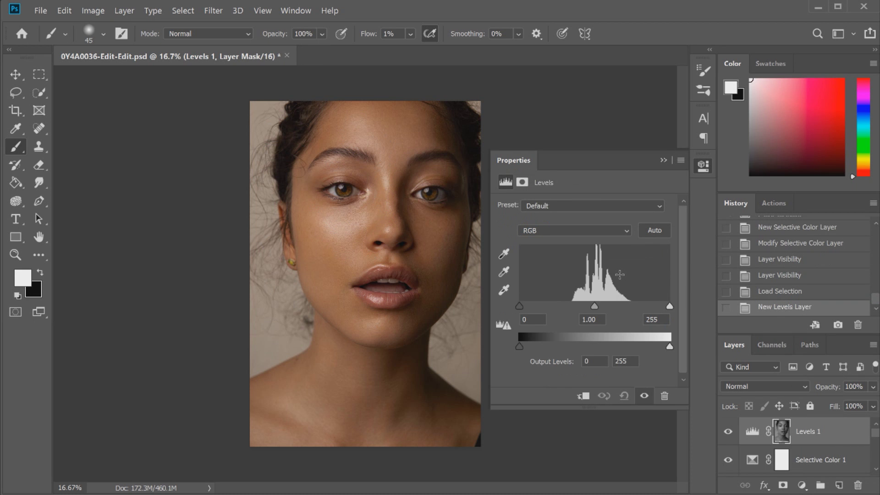
{"action": "left_click_drag", "start_coordinate": [671, 308], "coordinate": [639, 308]}
{"action": "left_click_drag", "start_coordinate": [640, 305], "coordinate": [645, 304]}
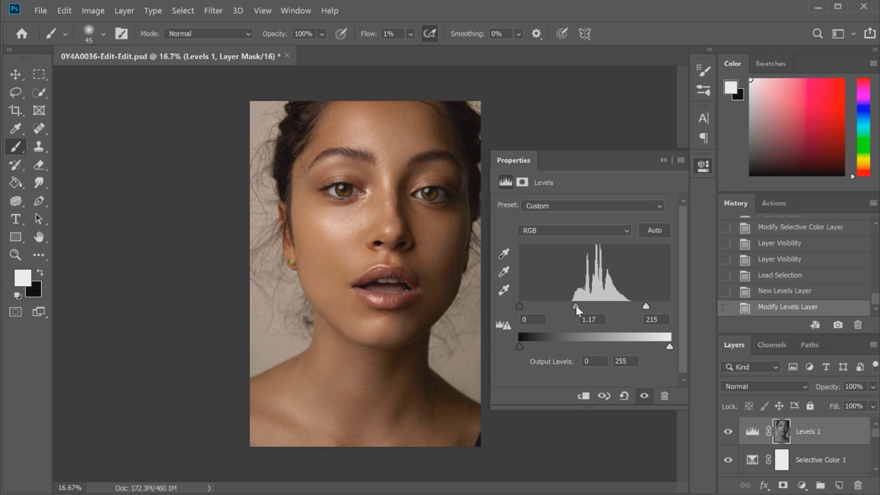
{"action": "left_click", "coordinate": [702, 166]}
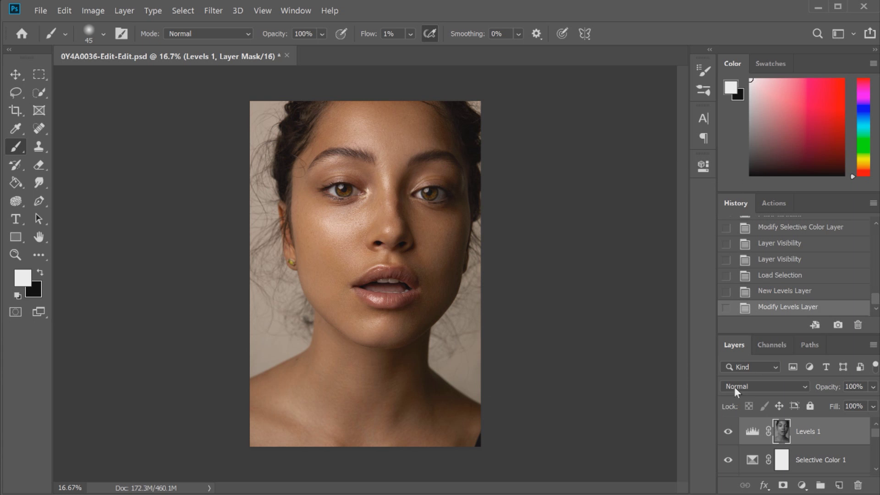
{"action": "left_click", "coordinate": [729, 433]}
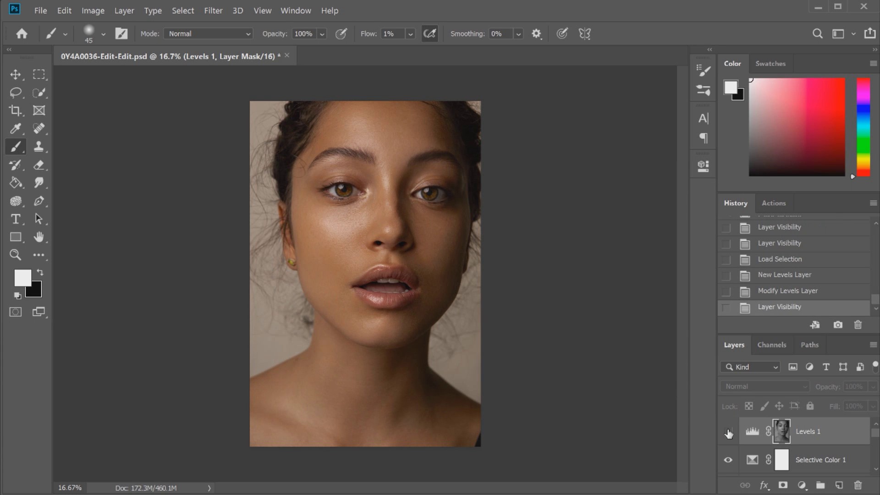
{"action": "left_click", "coordinate": [728, 433]}
{"action": "left_click", "coordinate": [728, 432]}
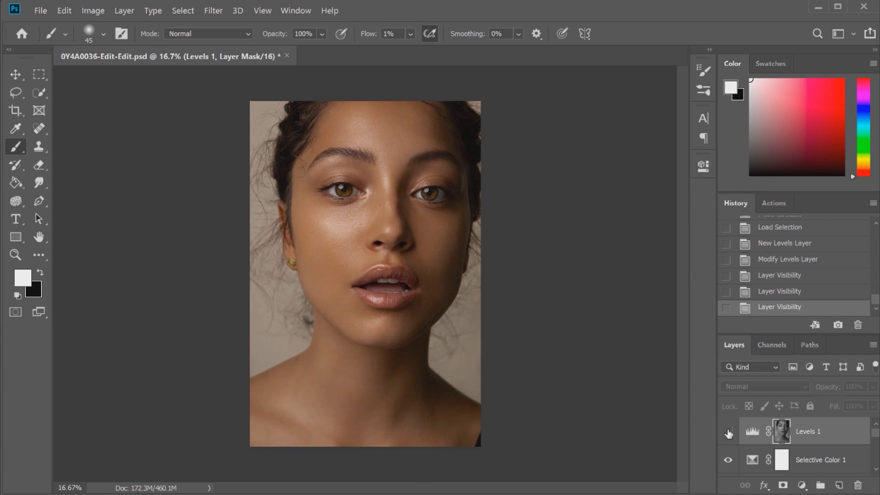
{"action": "left_click", "coordinate": [728, 433]}
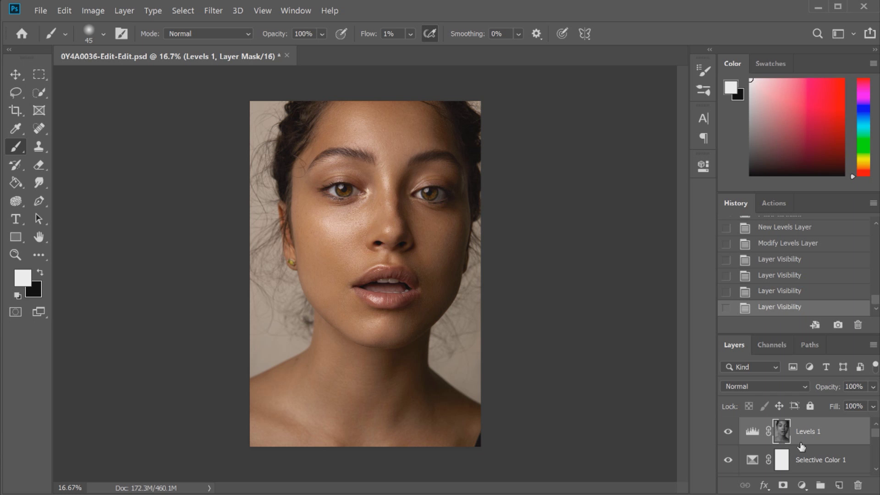
Step: Switch the document to the Snapshot 1 history state to compare the overall edit
{"action": "left_click", "coordinate": [770, 254]}
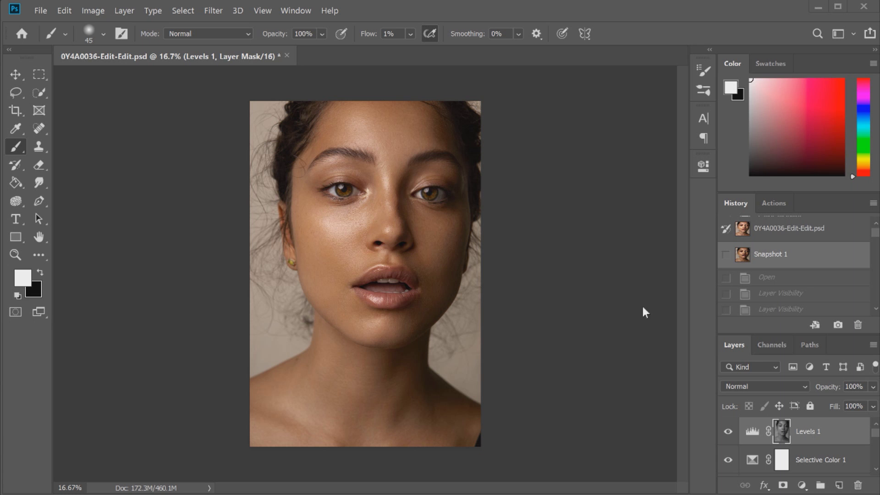
Step: Add a Color Balance adjustment layer, set the midtones' Yellow–Blue to +3, and nudge their Cyan–Red balance slightly toward cyan
{"action": "left_click", "coordinate": [802, 486]}
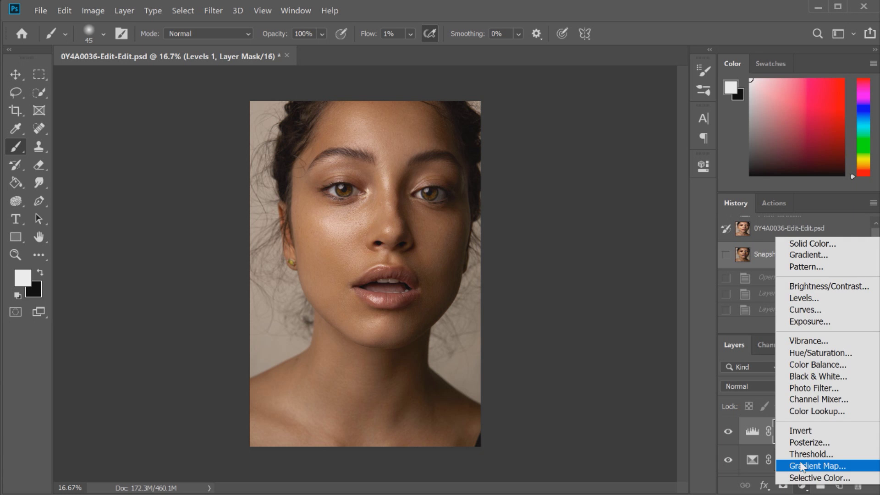
{"action": "left_click", "coordinate": [818, 365]}
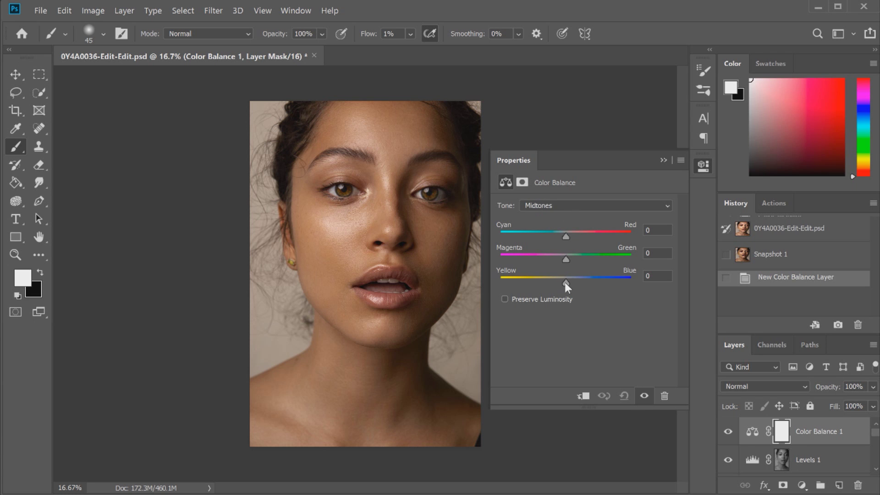
{"action": "left_click_drag", "start_coordinate": [566, 283], "coordinate": [565, 282]}
{"action": "left_click_drag", "start_coordinate": [565, 283], "coordinate": [567, 282]}
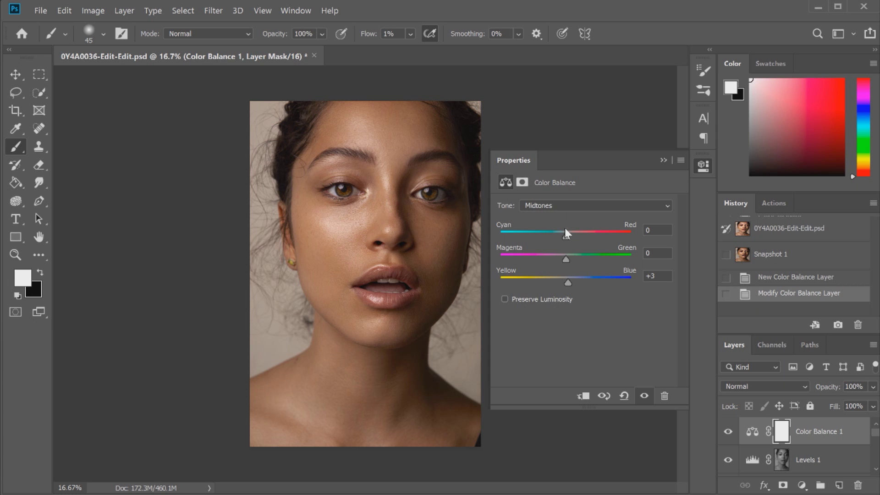
{"action": "left_click_drag", "start_coordinate": [566, 237], "coordinate": [563, 238]}
Step: In the Color Balance shadows, set Yellow–Blue to +5 and fine-tune the Cyan–Red balance
{"action": "left_click", "coordinate": [549, 203]}
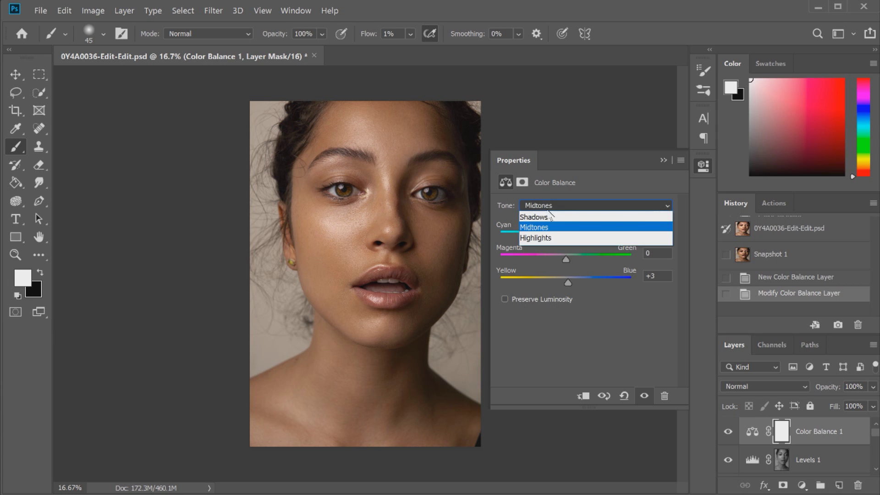
{"action": "left_click", "coordinate": [542, 213]}
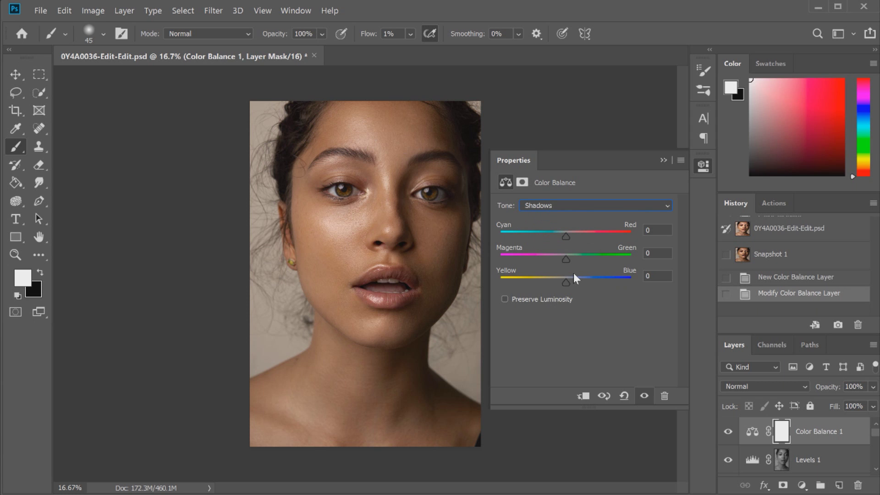
{"action": "left_click_drag", "start_coordinate": [566, 283], "coordinate": [568, 282]}
{"action": "left_click_drag", "start_coordinate": [570, 285], "coordinate": [570, 285]}
{"action": "left_click", "coordinate": [564, 236]}
Step: Shift the Color Balance highlights slightly toward cyan and magenta, and fine-tune their Yellow–Blue balance
{"action": "left_click", "coordinate": [557, 207]}
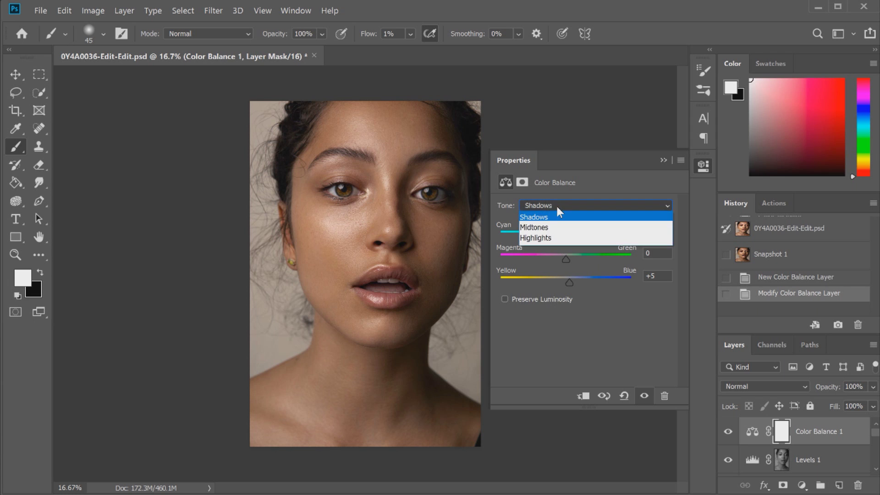
{"action": "left_click", "coordinate": [536, 238]}
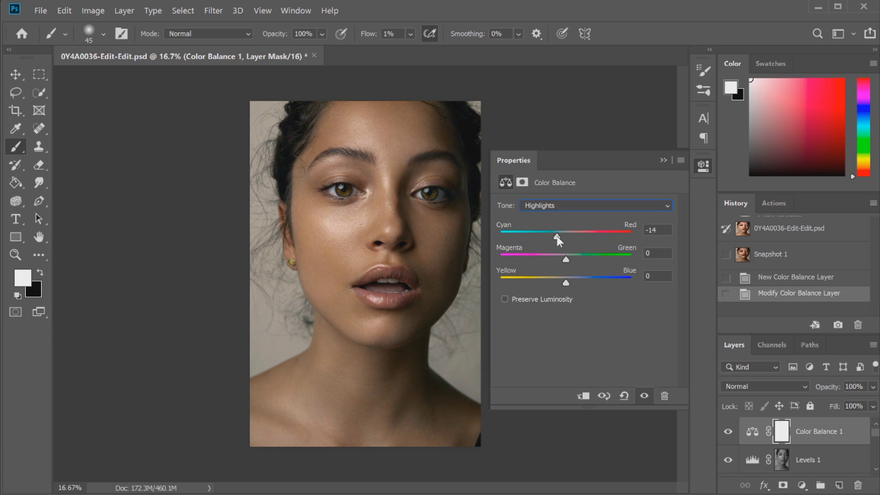
{"action": "left_click_drag", "start_coordinate": [557, 238], "coordinate": [562, 236]}
{"action": "left_click_drag", "start_coordinate": [565, 257], "coordinate": [563, 257]}
{"action": "left_click_drag", "start_coordinate": [570, 285], "coordinate": [566, 282]}
Step: Compare the portrait with and without the Color Balance layer
{"action": "left_click", "coordinate": [704, 165]}
{"action": "left_click", "coordinate": [727, 432]}
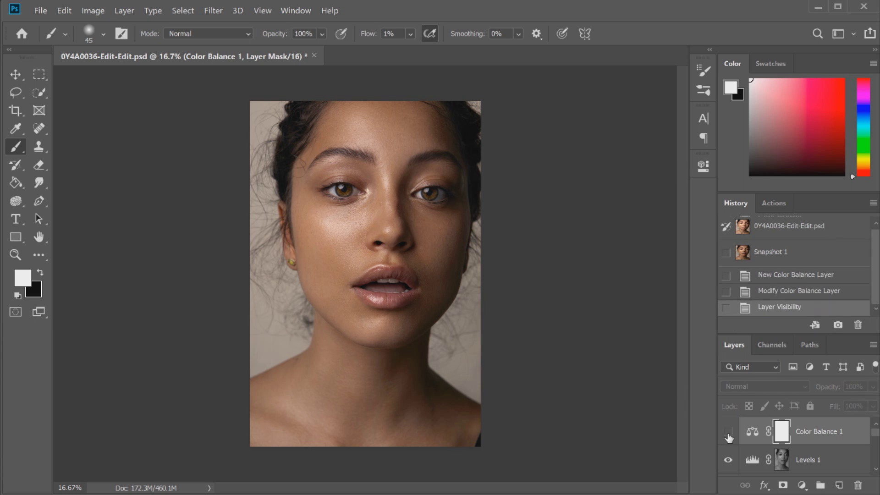
{"action": "left_click", "coordinate": [728, 432]}
{"action": "left_click", "coordinate": [728, 432]}
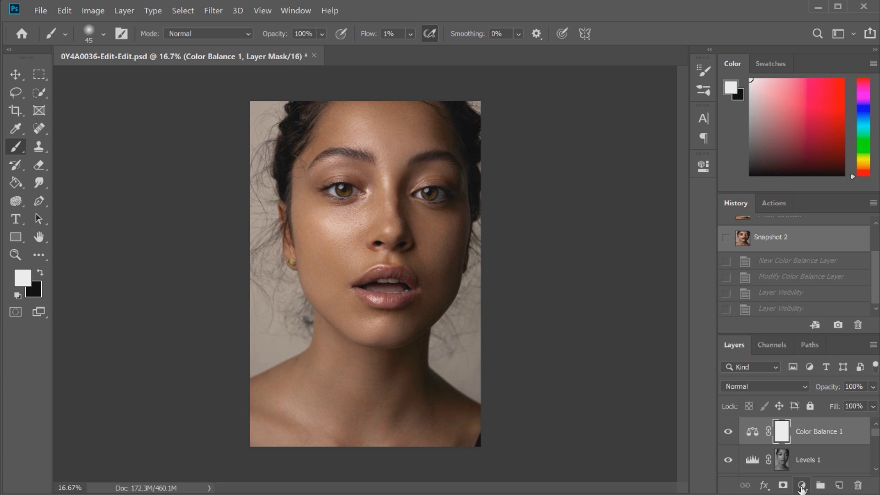
Step: Add a Curves adjustment layer, raising the upper tones slightly and adding a second point in the lower tones
{"action": "left_click", "coordinate": [802, 485]}
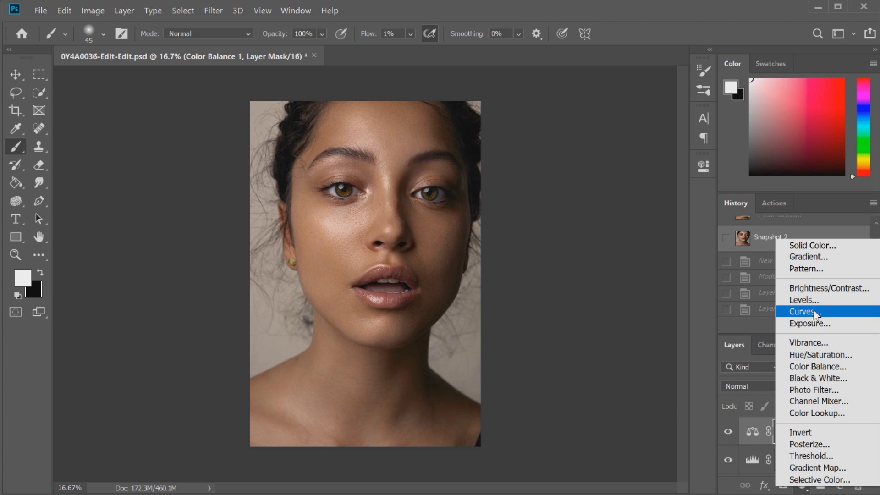
{"action": "key", "text": "Escape"}
{"action": "key", "text": "ctrl+m"}
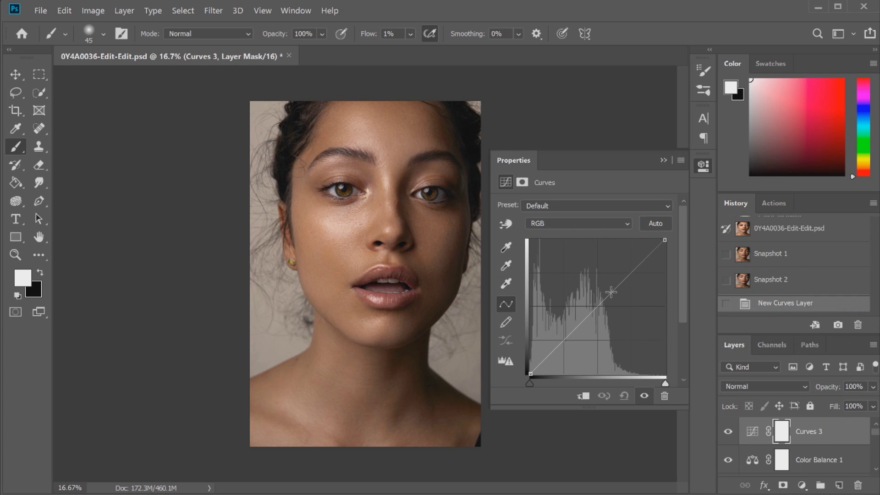
{"action": "left_click_drag", "start_coordinate": [616, 287], "coordinate": [613, 284]}
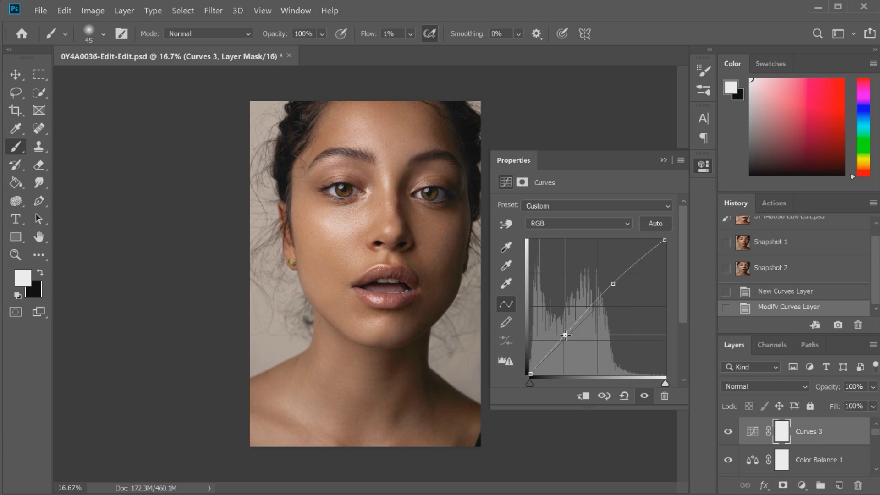
{"action": "left_click", "coordinate": [703, 166]}
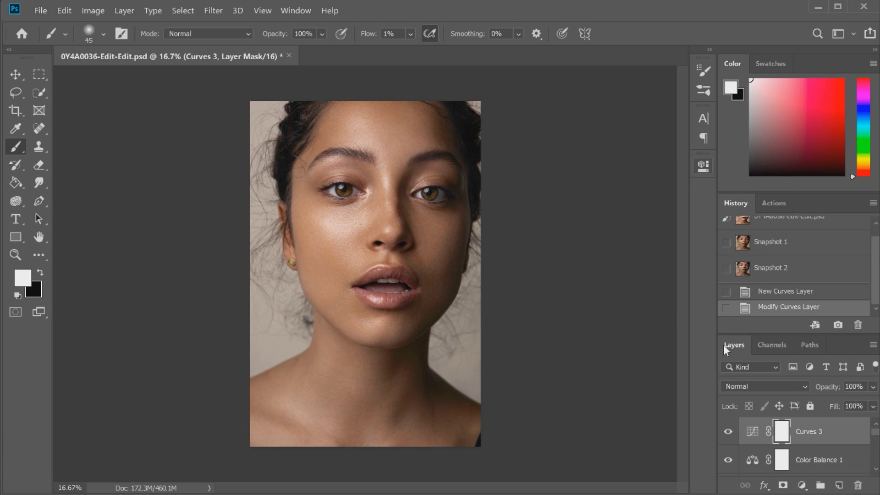
Step: Compare the portrait with and without the Curves 3 layer, and with and without the Levels 1 layer
{"action": "left_click", "coordinate": [729, 433]}
{"action": "left_click", "coordinate": [728, 433]}
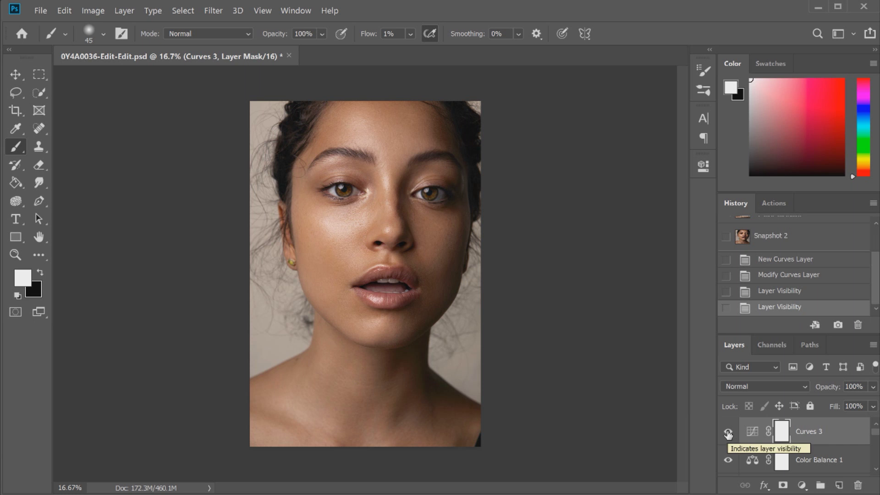
{"action": "scroll", "coordinate": [876, 437], "scroll_direction": "down", "scroll_amount": 1}
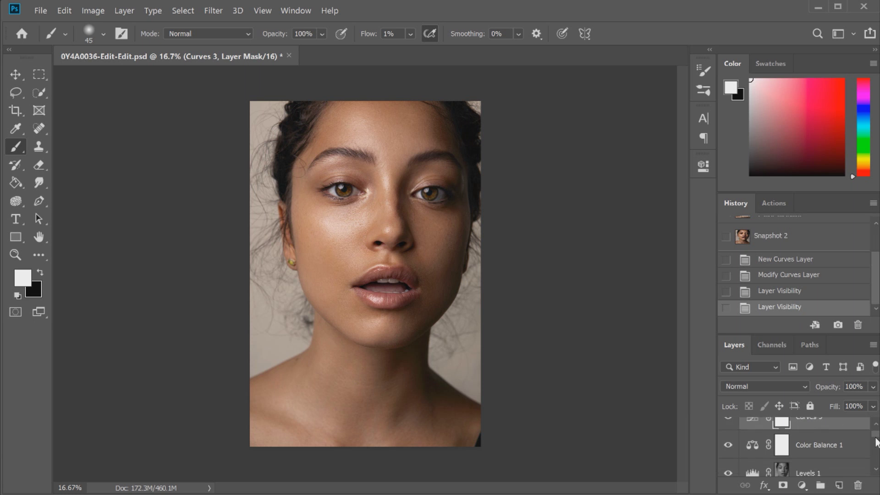
{"action": "left_click", "coordinate": [728, 455]}
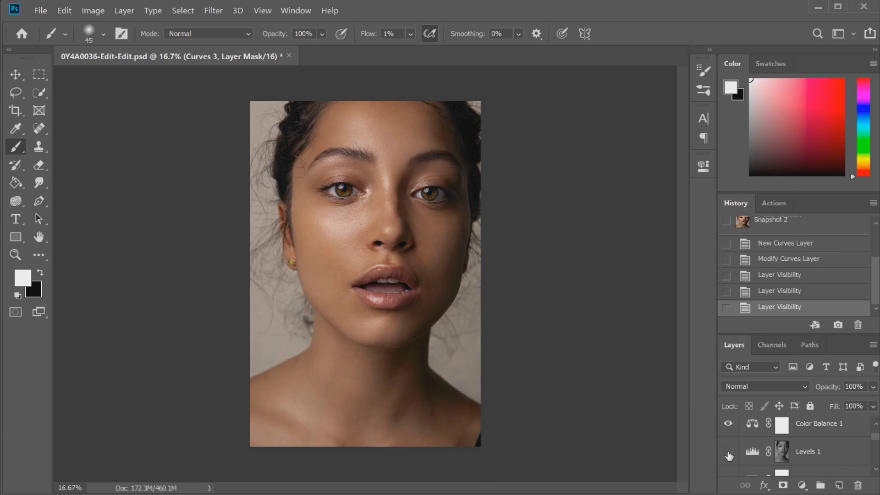
{"action": "left_click", "coordinate": [729, 453]}
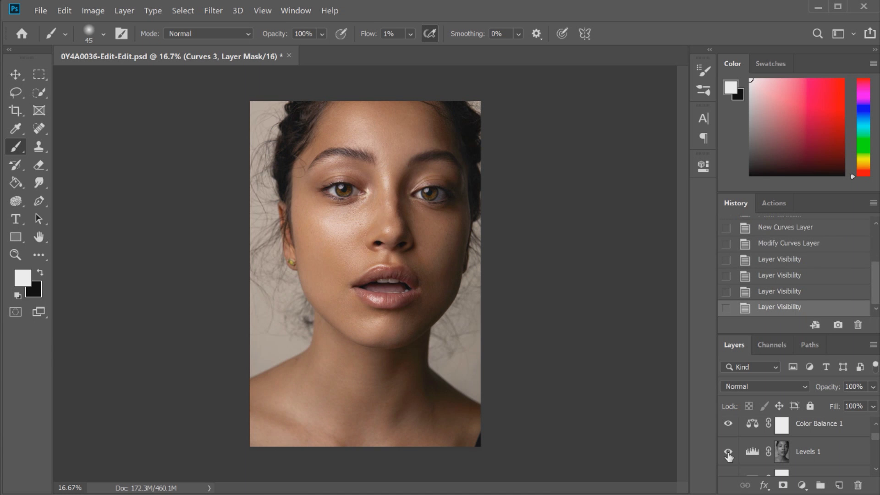
{"action": "scroll", "coordinate": [876, 437], "scroll_direction": "up", "scroll_amount": 1}
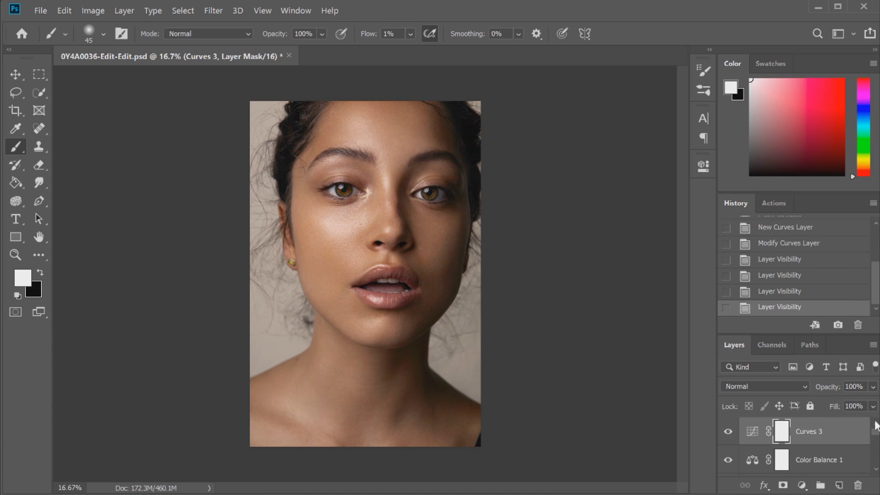
Step: Add a Vibrance adjustment layer with Vibrance at -7, and compare the image with and without it
{"action": "left_click", "coordinate": [802, 486]}
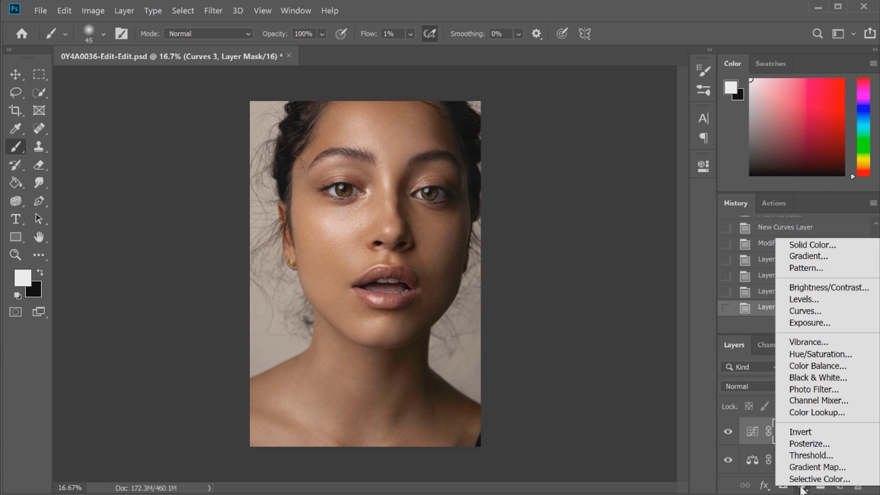
{"action": "left_click", "coordinate": [809, 343]}
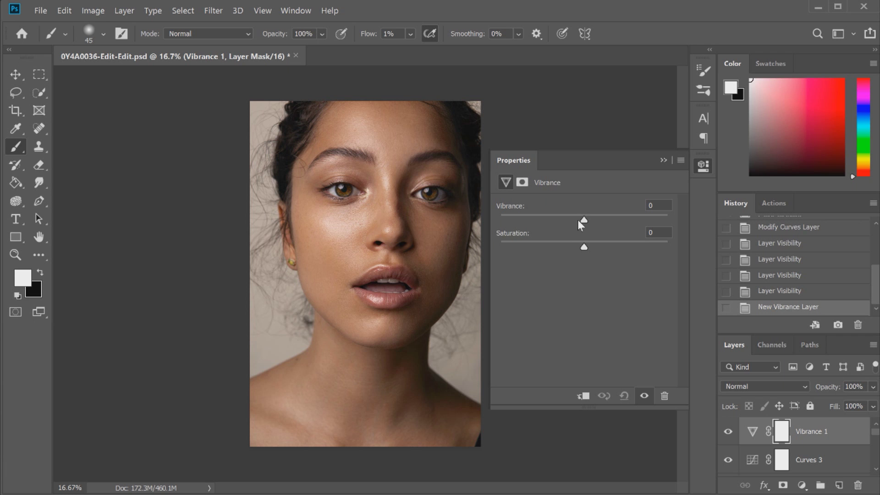
{"action": "left_click_drag", "start_coordinate": [583, 219], "coordinate": [578, 220]}
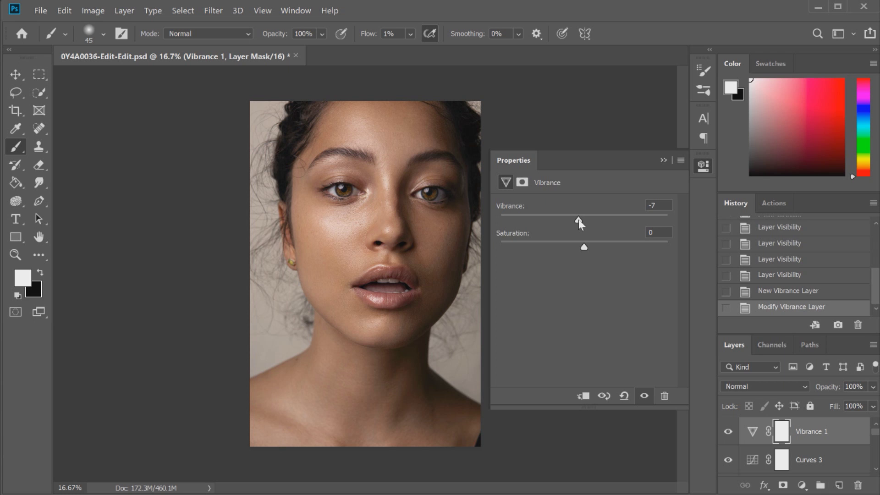
{"action": "left_click", "coordinate": [704, 167]}
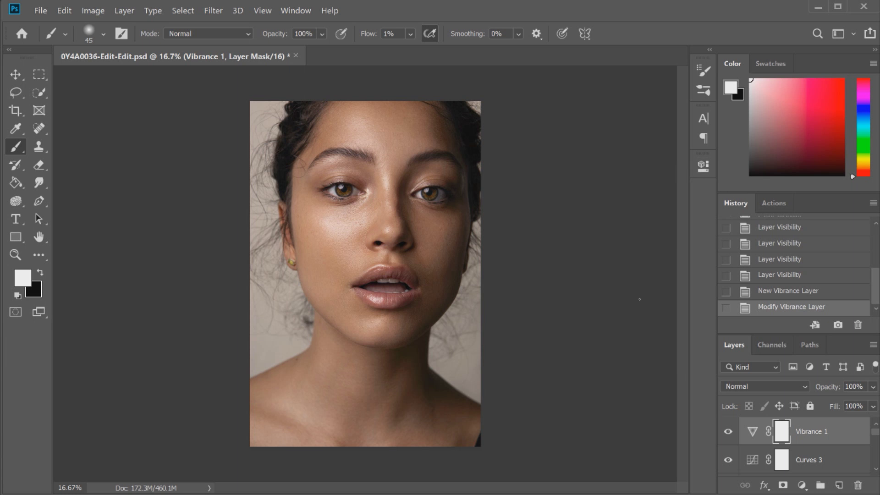
{"action": "left_click", "coordinate": [727, 433]}
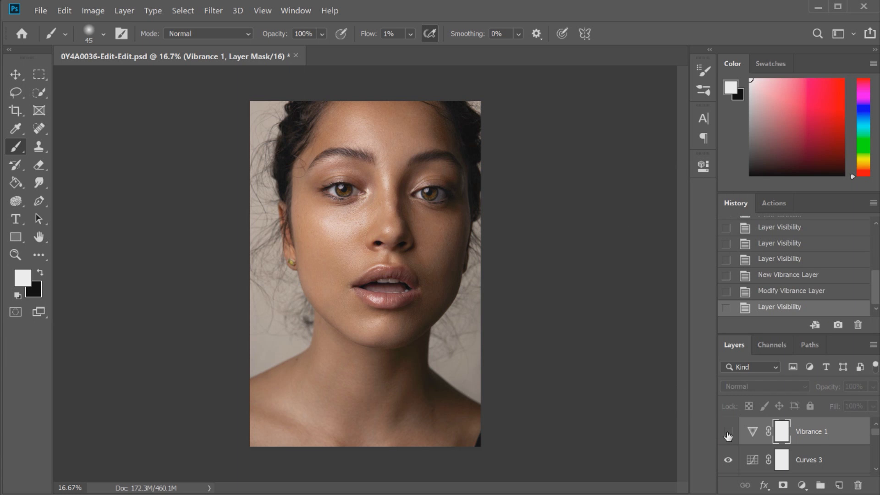
{"action": "left_click", "coordinate": [728, 433]}
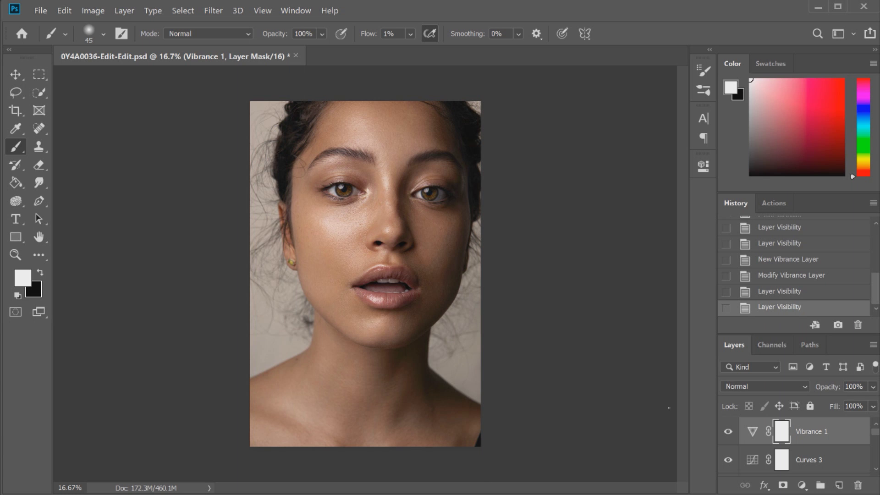
Step: Switch between the Snapshot 4 and Snapshot 5 history states to compare the overall edit, ending on Snapshot 5
{"action": "scroll", "coordinate": [793, 266], "scroll_direction": "up", "scroll_amount": 5}
{"action": "left_click", "coordinate": [771, 275]}
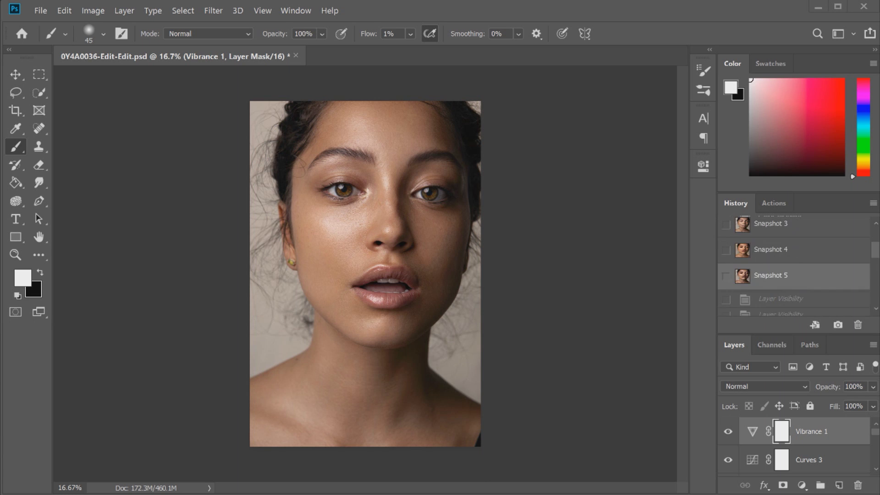
{"action": "left_click", "coordinate": [786, 250]}
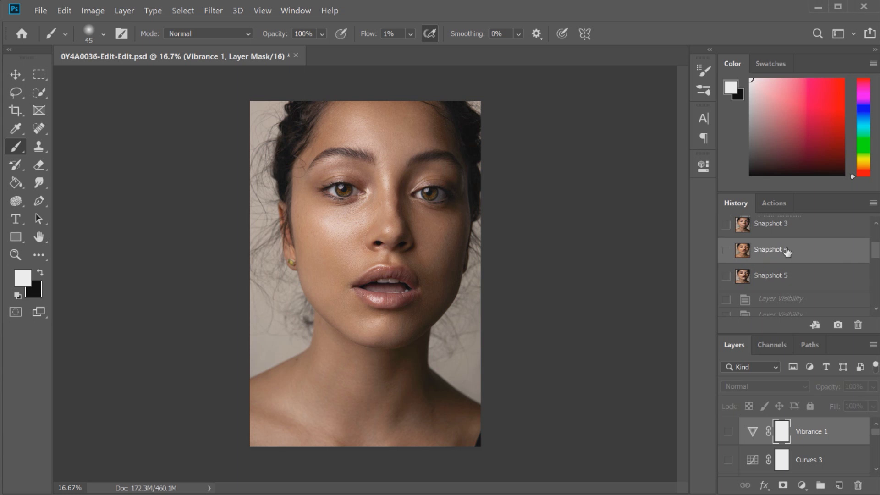
{"action": "left_click", "coordinate": [787, 277]}
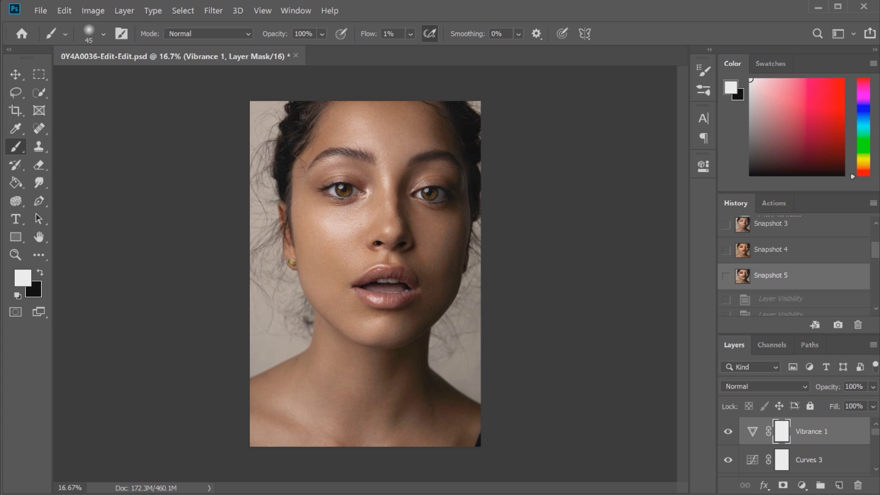
Step: Create a new empty layer above Vibrance 1 for retouching the cheek and mouth area at 50% magnification
{"action": "left_click", "coordinate": [18, 252]}
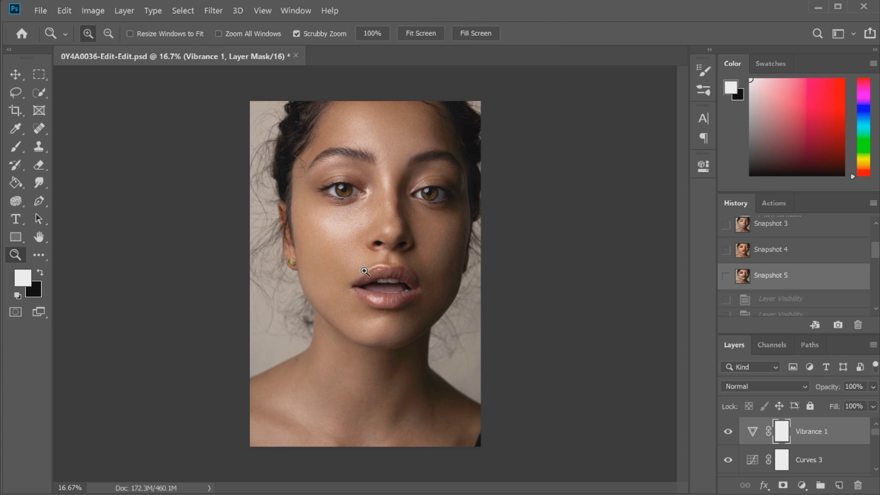
{"action": "left_click", "coordinate": [315, 269]}
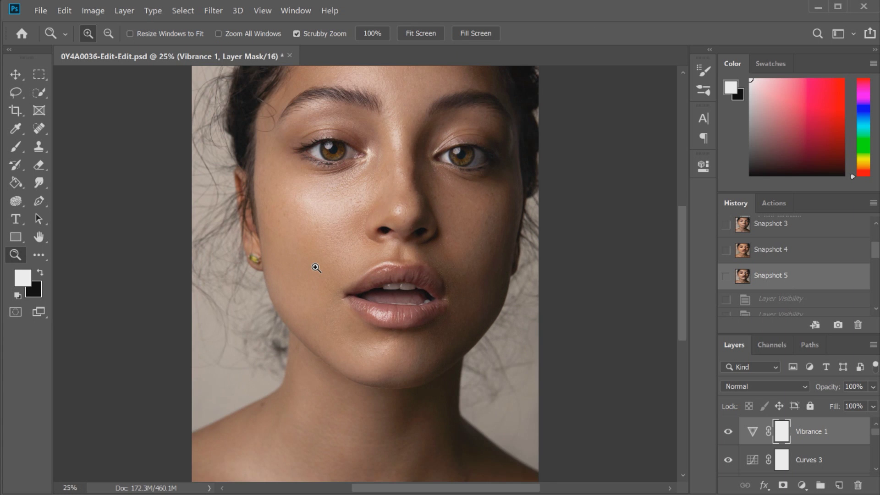
{"action": "left_click", "coordinate": [316, 268]}
{"action": "left_click", "coordinate": [315, 258]}
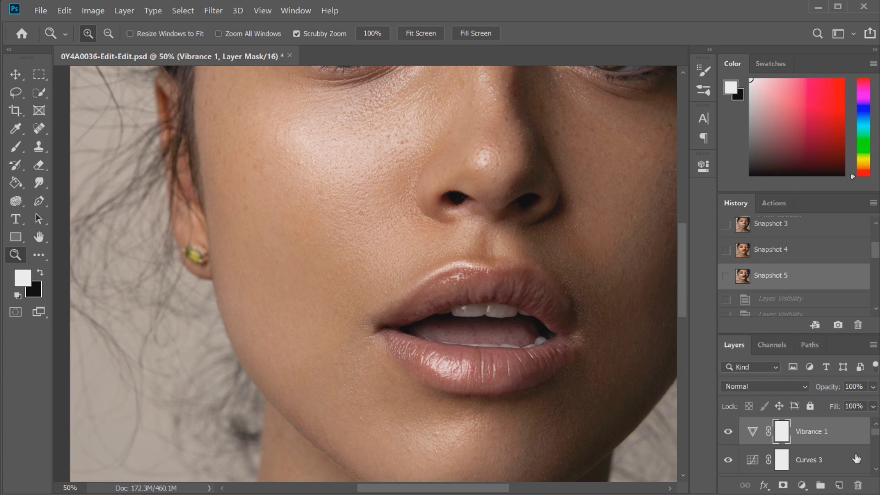
{"action": "left_click", "coordinate": [839, 487]}
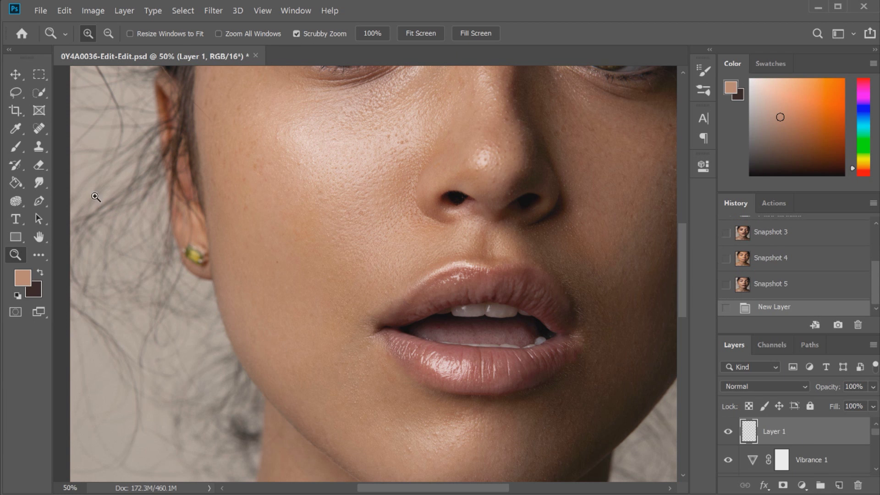
Step: Select the Brush tool and enlarge the brush to size 200, with the flow at 1%
{"action": "left_click", "coordinate": [15, 148]}
{"action": "right_click", "coordinate": [18, 150]}
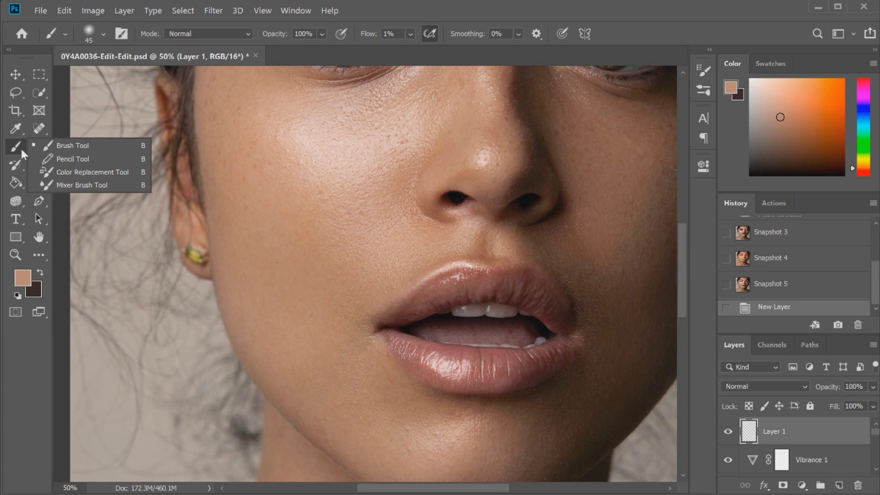
{"action": "left_click", "coordinate": [54, 148]}
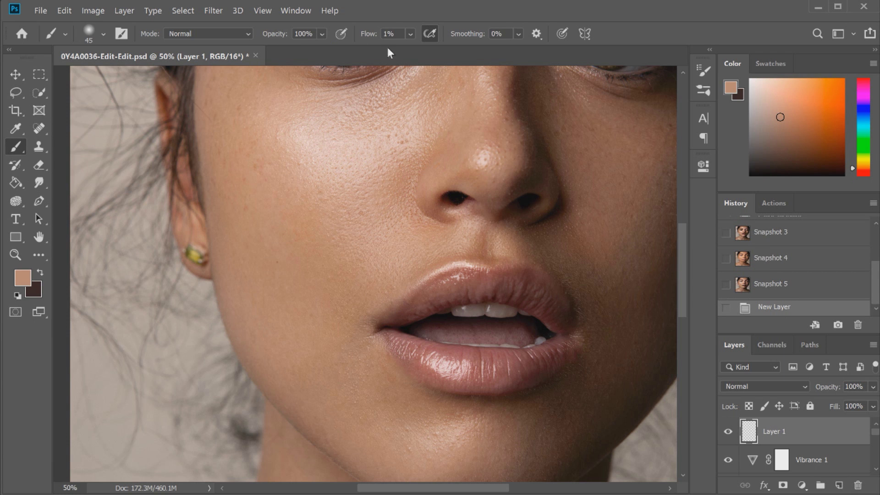
{"action": "key", "text": "bracketright"}
{"action": "key", "text": "bracketright"}
{"action": "key", "text": "bracketright"}
{"action": "key", "text": "bracketright"}
{"action": "key", "text": "bracketright"}
{"action": "key", "text": "bracketright"}
{"action": "key", "text": "bracketright"}
{"action": "key", "text": "bracketright"}
{"action": "key", "text": "bracketright"}
{"action": "key", "text": "bracketright"}
Step: Sample a skin tone from the cheek beside the nose as the foreground color
{"action": "left_click", "coordinate": [264, 193], "text": "alt"}
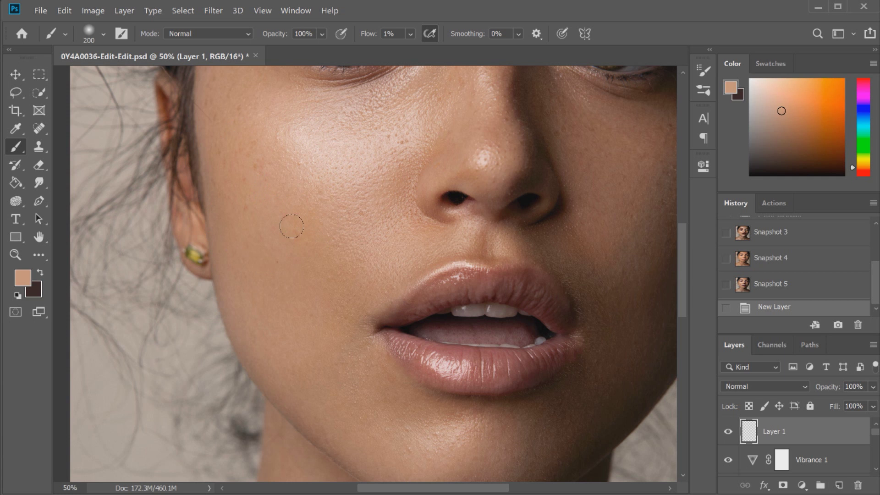
{"action": "left_click", "coordinate": [266, 197], "text": "alt"}
{"action": "left_click", "coordinate": [288, 234], "text": "alt"}
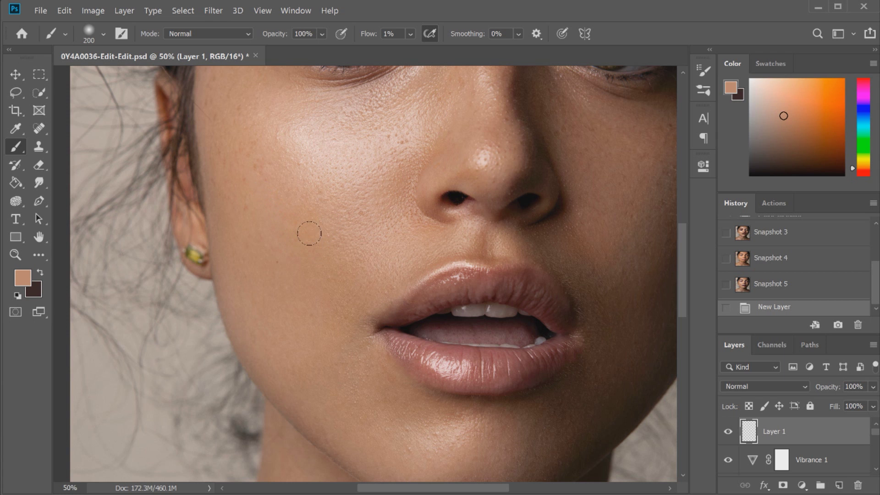
Step: Paint the sampled skin tone over the cheek between the ear and the mouth corner on Layer 1
{"action": "mouse_move", "coordinate": [309, 233]}
{"action": "left_mouse_down"}
{"action": "mouse_move", "coordinate": [297, 215]}
{"action": "mouse_move", "coordinate": [301, 240]}
{"action": "mouse_move", "coordinate": [285, 234]}
{"action": "mouse_move", "coordinate": [300, 234]}
{"action": "mouse_move", "coordinate": [306, 214]}
{"action": "mouse_move", "coordinate": [307, 228]}
{"action": "mouse_move", "coordinate": [295, 224]}
{"action": "mouse_move", "coordinate": [305, 297]}
{"action": "left_mouse_up"}
{"action": "mouse_move", "coordinate": [301, 226]}
{"action": "left_mouse_down"}
{"action": "mouse_move", "coordinate": [292, 211]}
{"action": "mouse_move", "coordinate": [300, 204]}
{"action": "mouse_move", "coordinate": [310, 246]}
{"action": "left_mouse_up"}
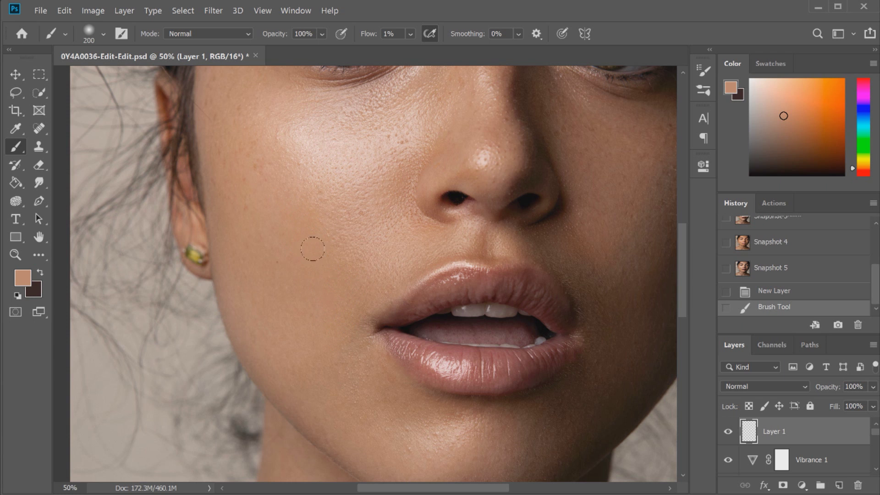
{"action": "mouse_move", "coordinate": [330, 353]}
{"action": "left_mouse_down"}
{"action": "mouse_move", "coordinate": [323, 232]}
{"action": "mouse_move", "coordinate": [339, 250]}
{"action": "mouse_move", "coordinate": [313, 221]}
{"action": "left_mouse_up"}
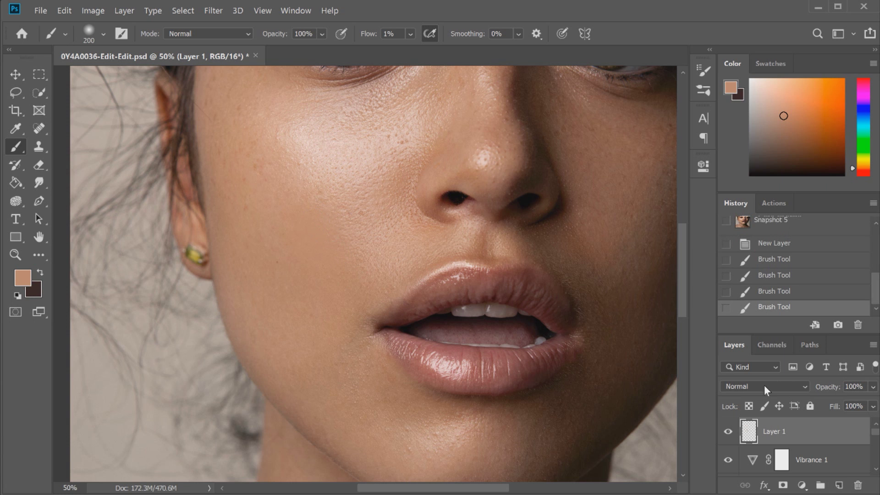
Step: Set Layer 1's blending mode to Color, and toggle its visibility to compare the cheek with and without the painting
{"action": "left_click", "coordinate": [750, 385]}
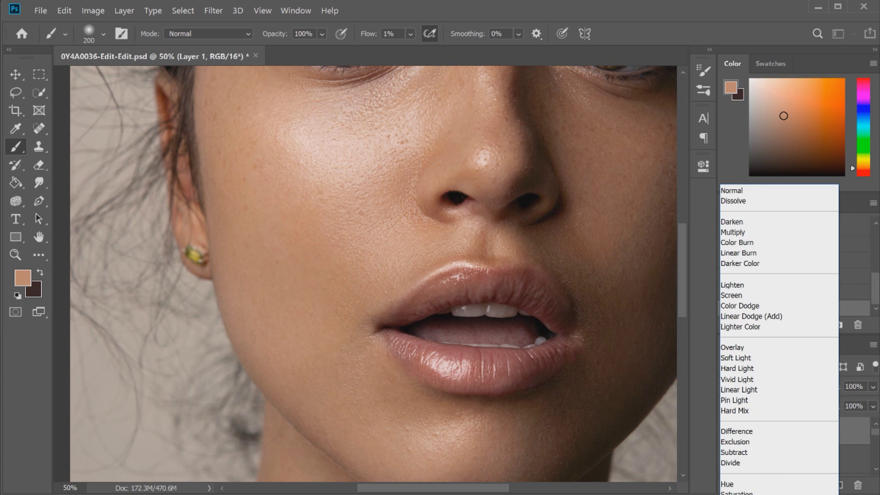
{"action": "left_click", "coordinate": [736, 494]}
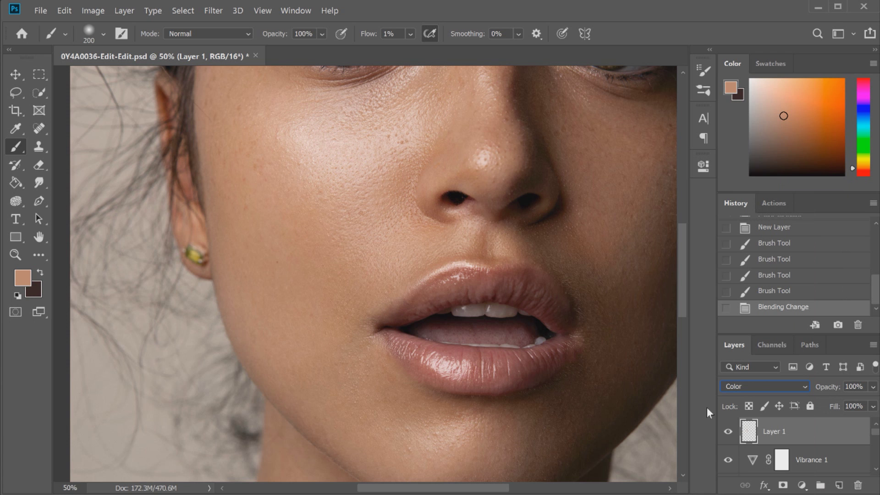
{"action": "left_click", "coordinate": [728, 432]}
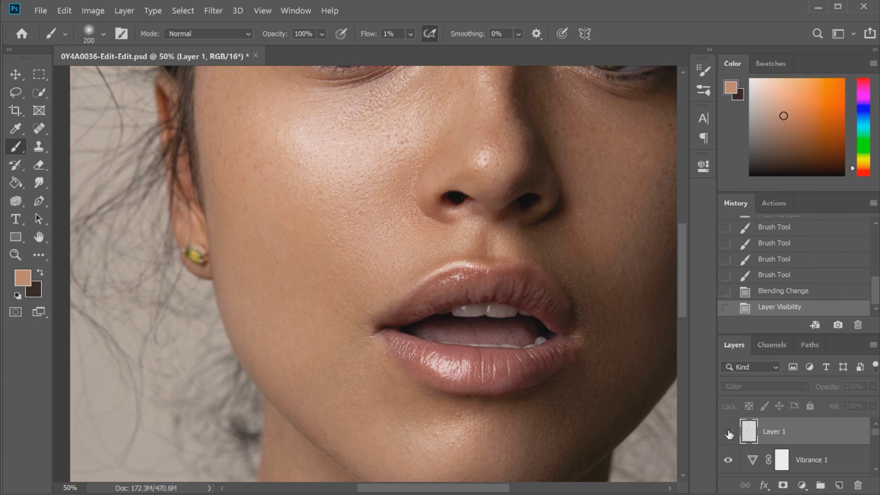
{"action": "left_click", "coordinate": [729, 434]}
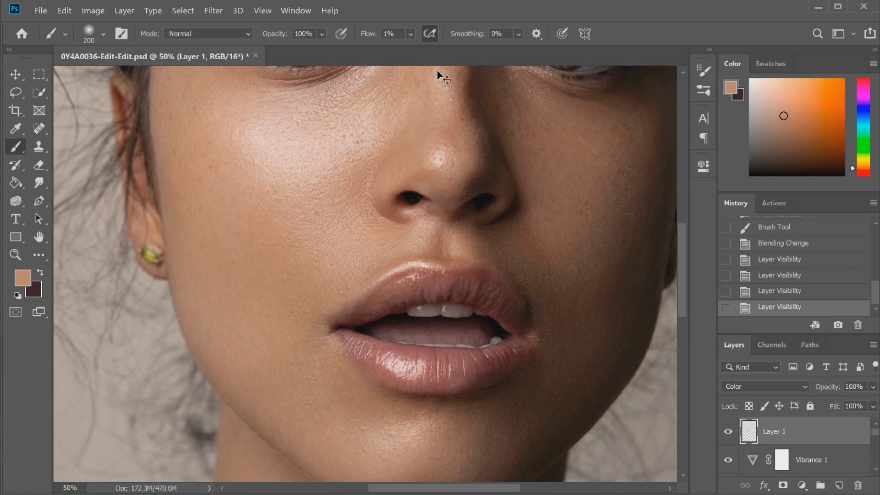
Step: View the whole portrait and switch between the Snapshot 4 and Snapshot 6 history states to compare the edit, ending on Snapshot 6
{"action": "key", "text": "ctrl+minus"}
{"action": "key", "text": "ctrl+minus"}
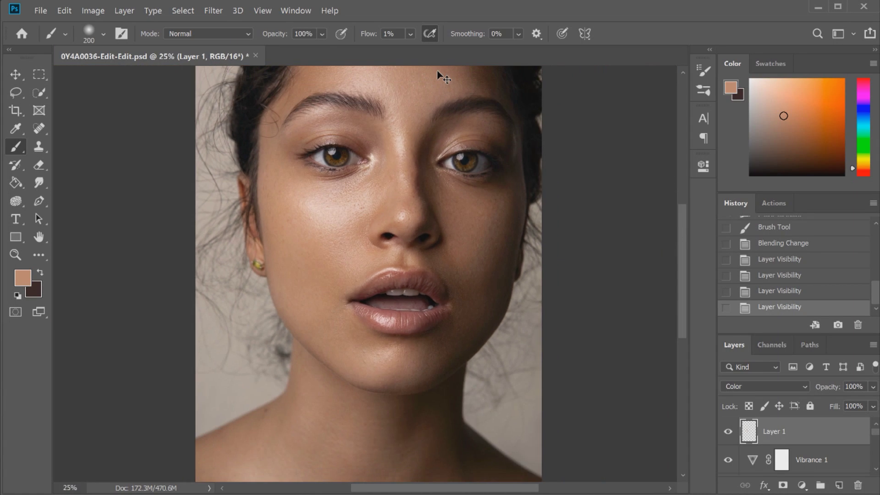
{"action": "key", "text": "ctrl+minus"}
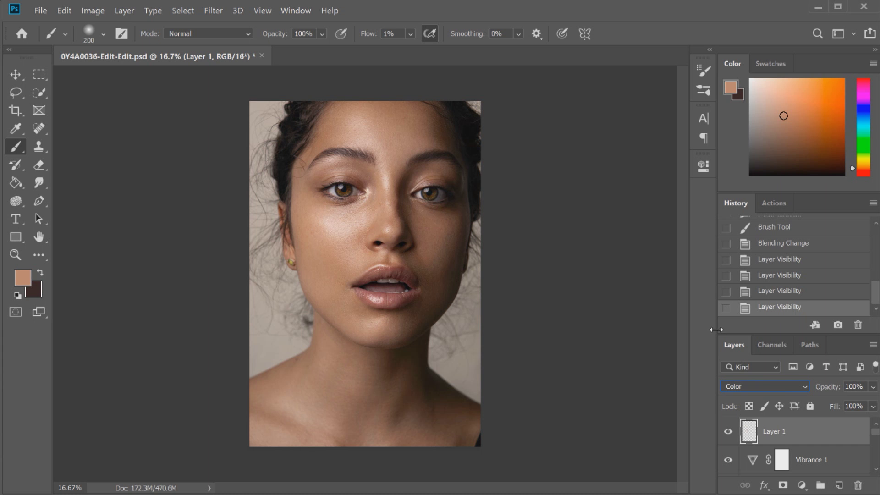
{"action": "left_click_drag", "start_coordinate": [874, 296], "coordinate": [873, 267]}
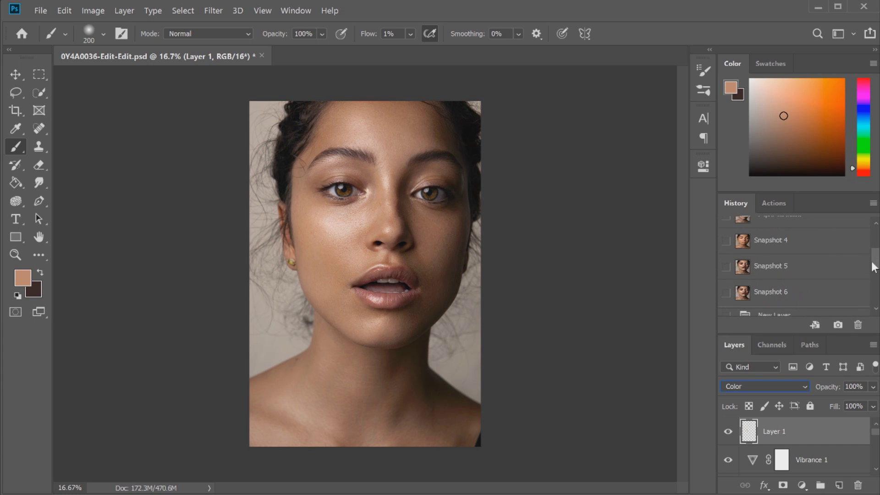
{"action": "left_click", "coordinate": [801, 242]}
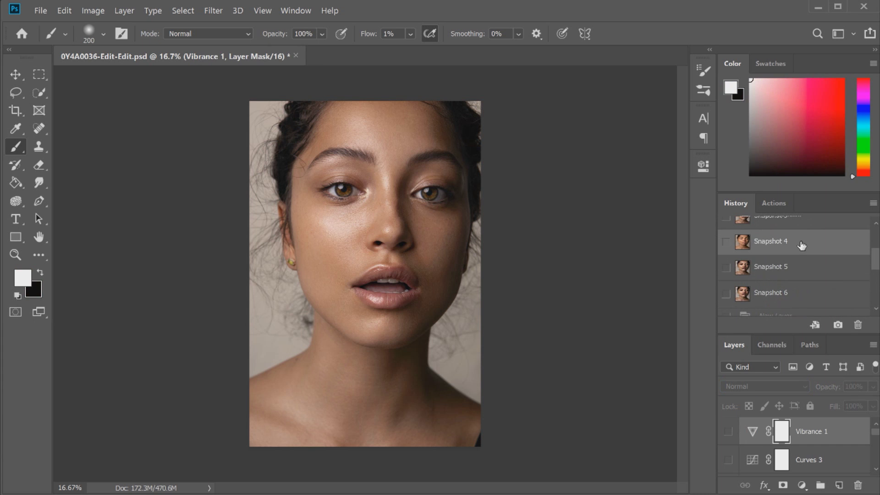
{"action": "left_click", "coordinate": [795, 293]}
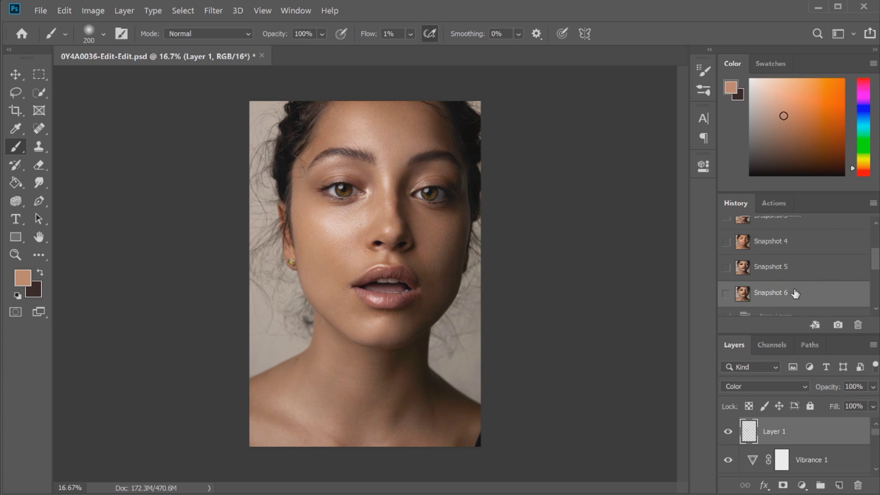